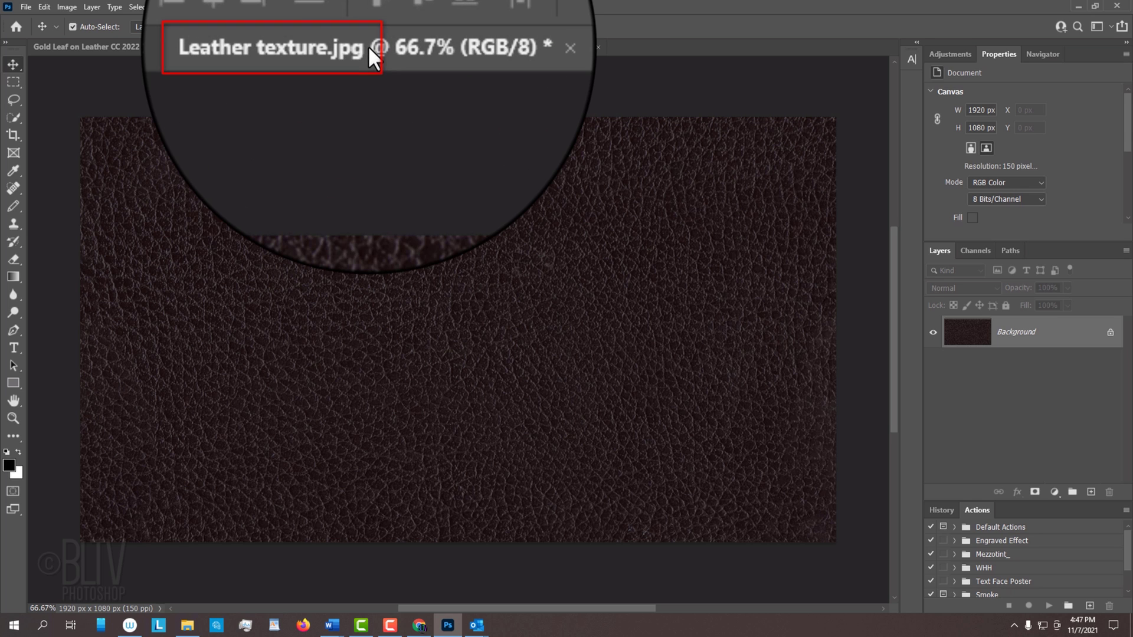
Switch to the Egyptian Graphic.jpg document showing the winged goddess
left_click(510, 47)
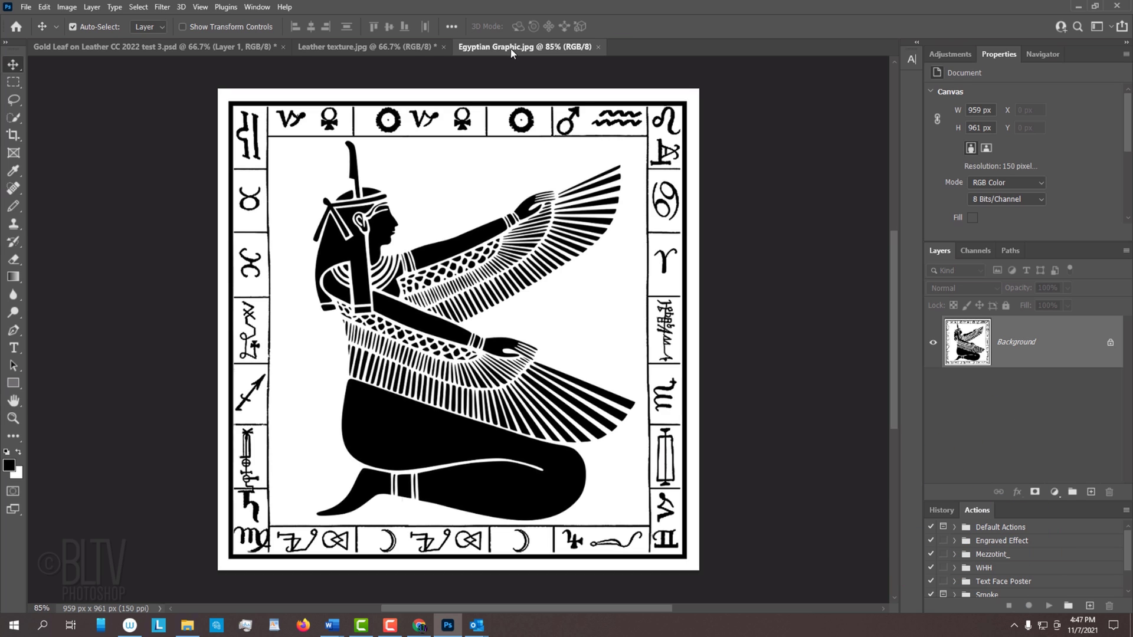
Drag the goddess graphic onto the Leather texture canvas, centred as Layer 1
key("v")
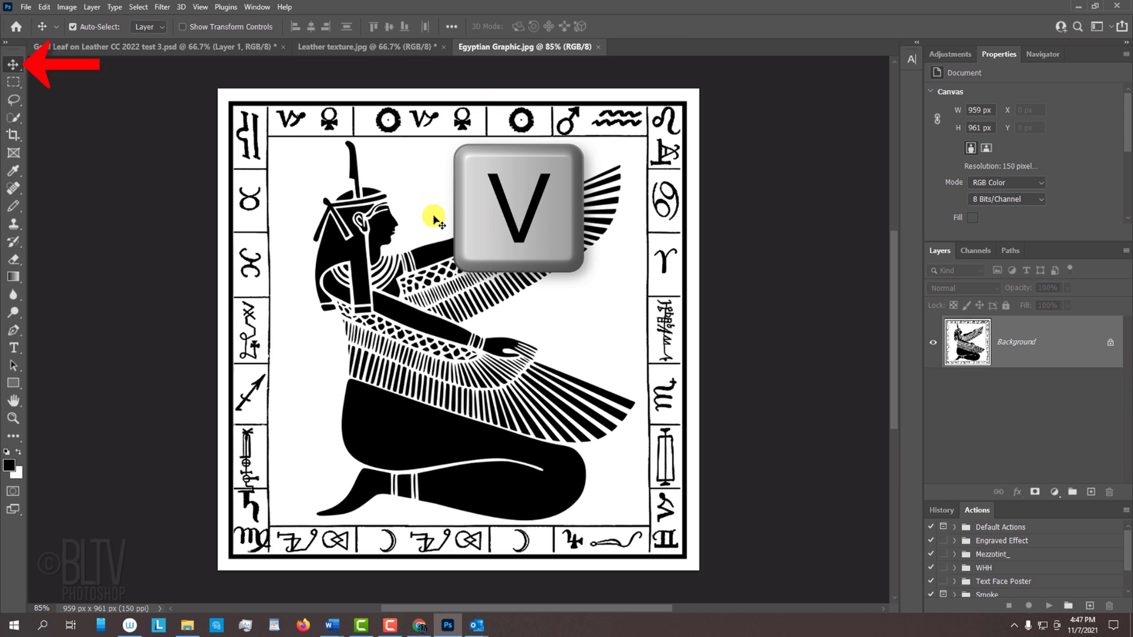
left_click(364, 48)
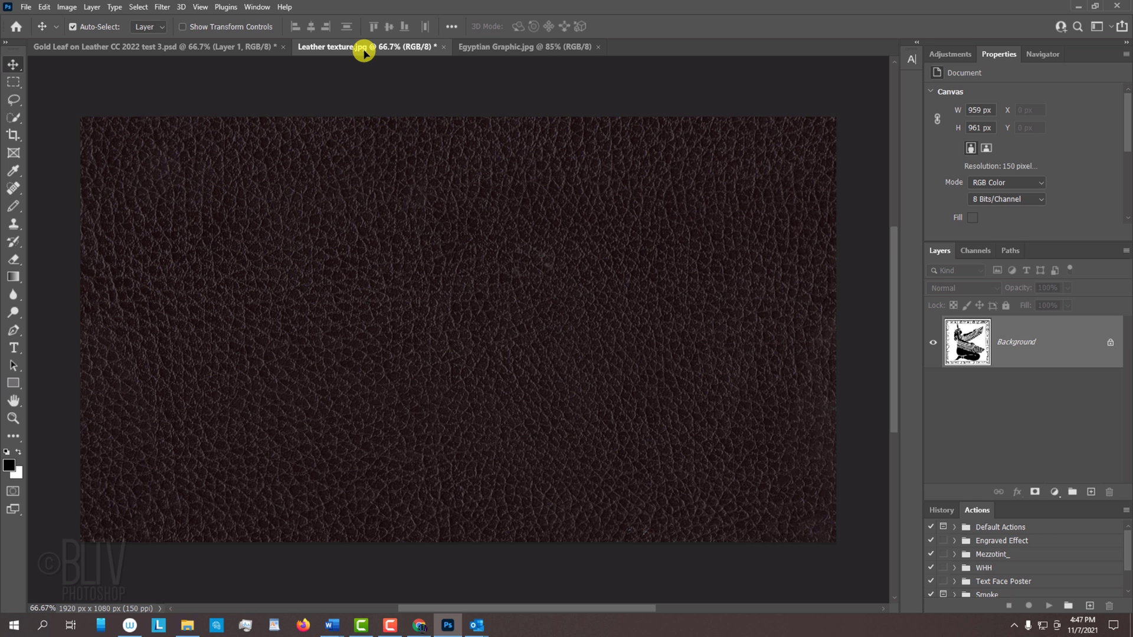
key("shift")
left_click_drag(364, 52, 420, 193)
left_click_drag(458, 318, 458, 320)
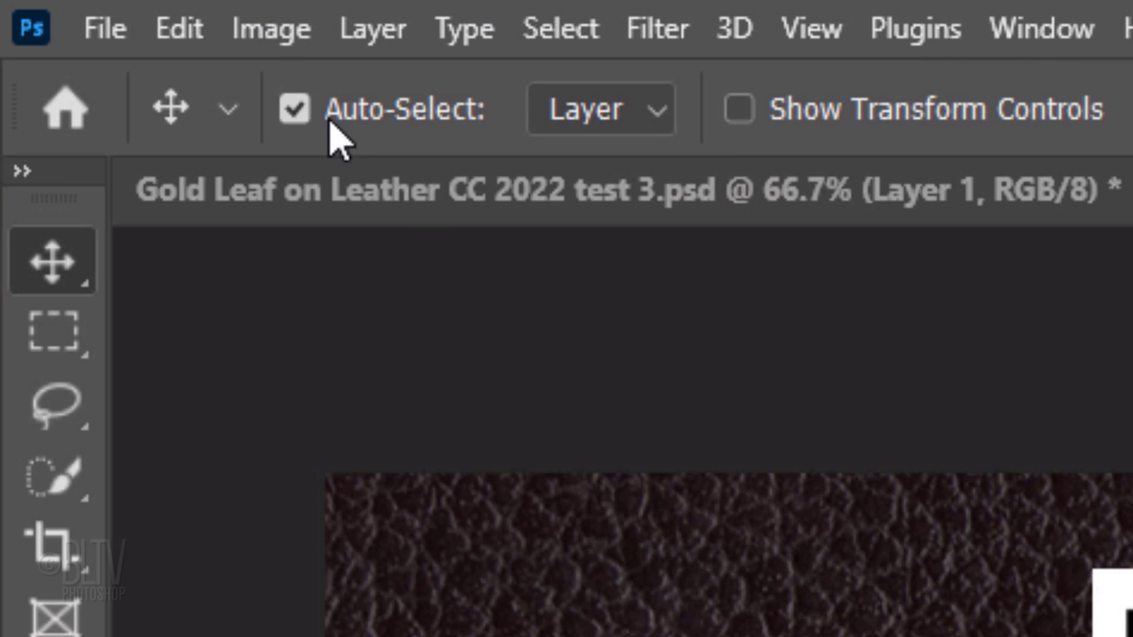
left_click(66, 7)
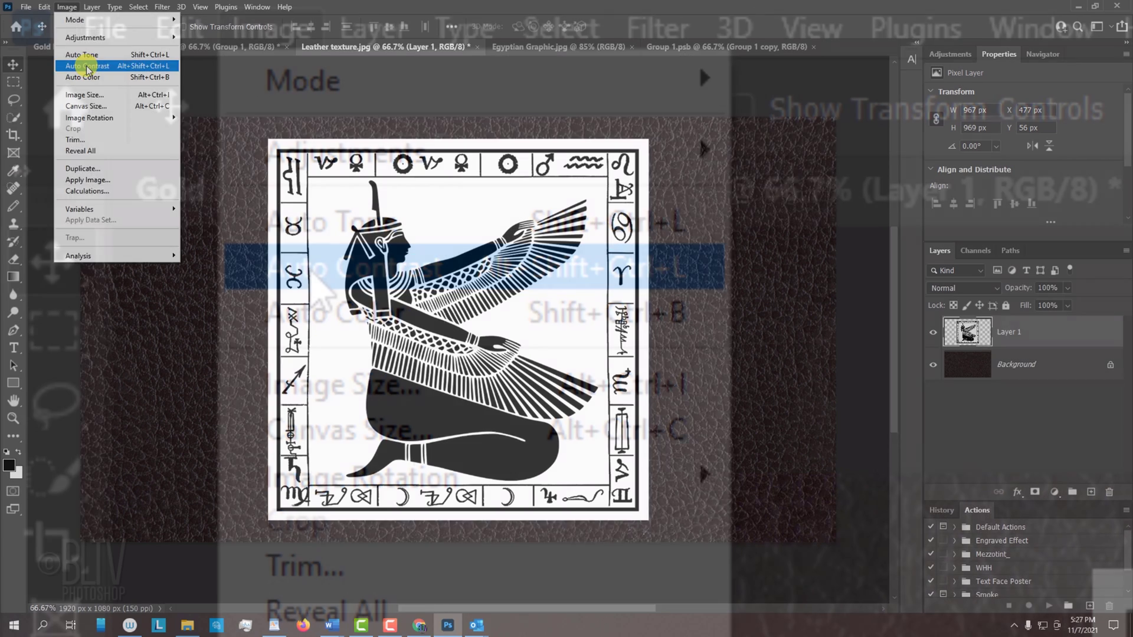
left_click(313, 269)
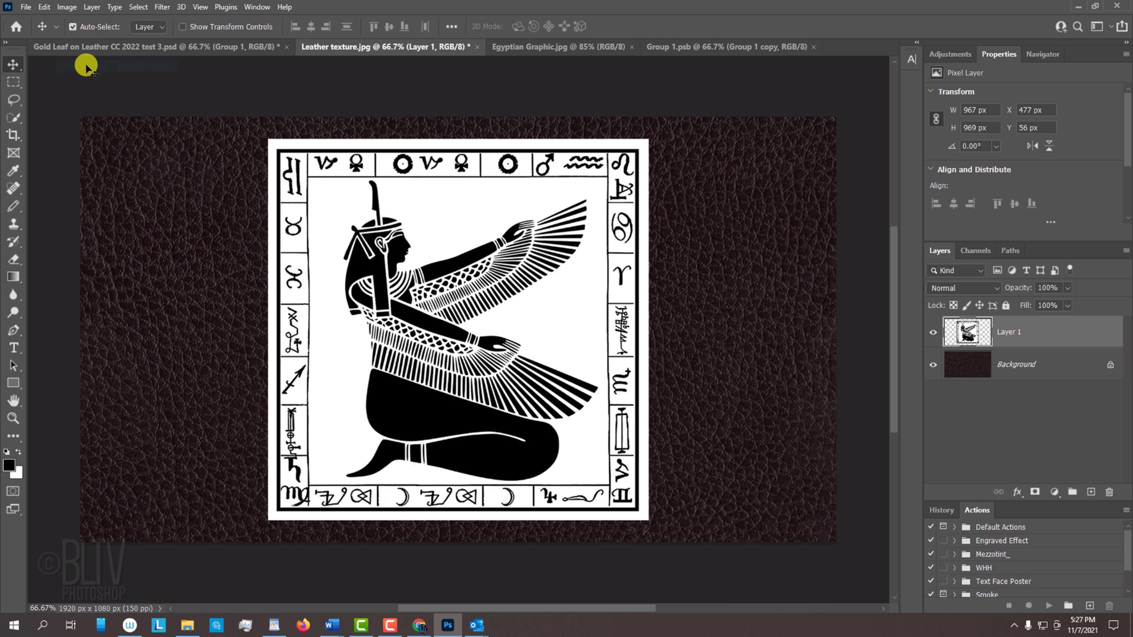
Scale the goddess graphic to about 119% from its centre with Free Transform
key("ctrl+t")
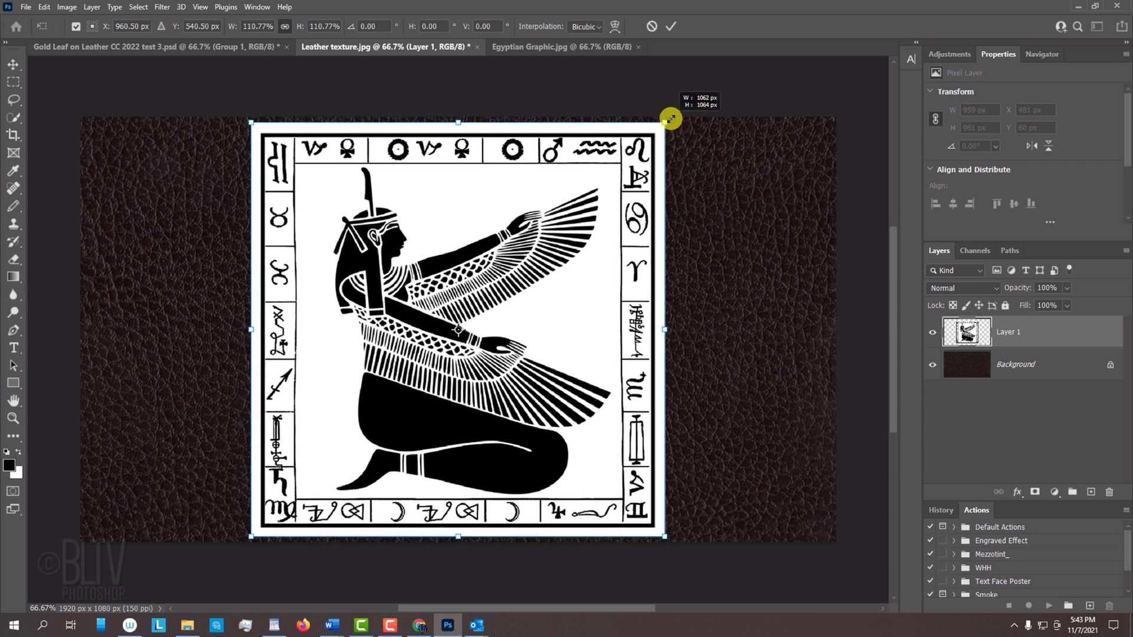
left_click_drag(670, 112, 613, 177)
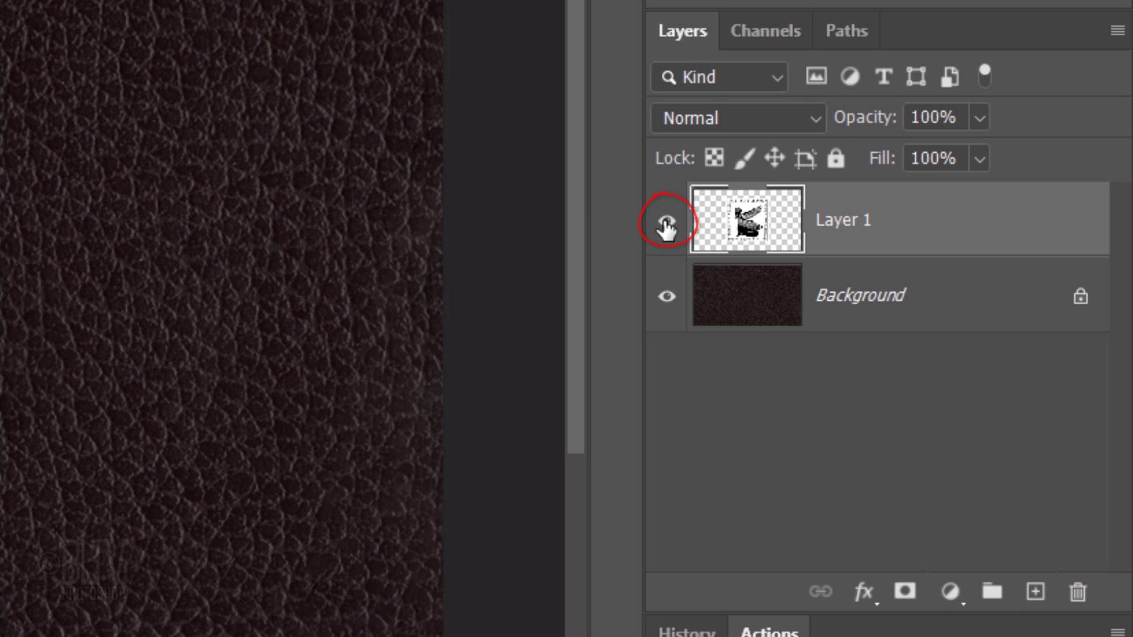
Hide Layer 1, duplicate the leather Background, desaturate it, and brighten it with Levels white input 94
left_click(667, 223)
left_click(739, 301)
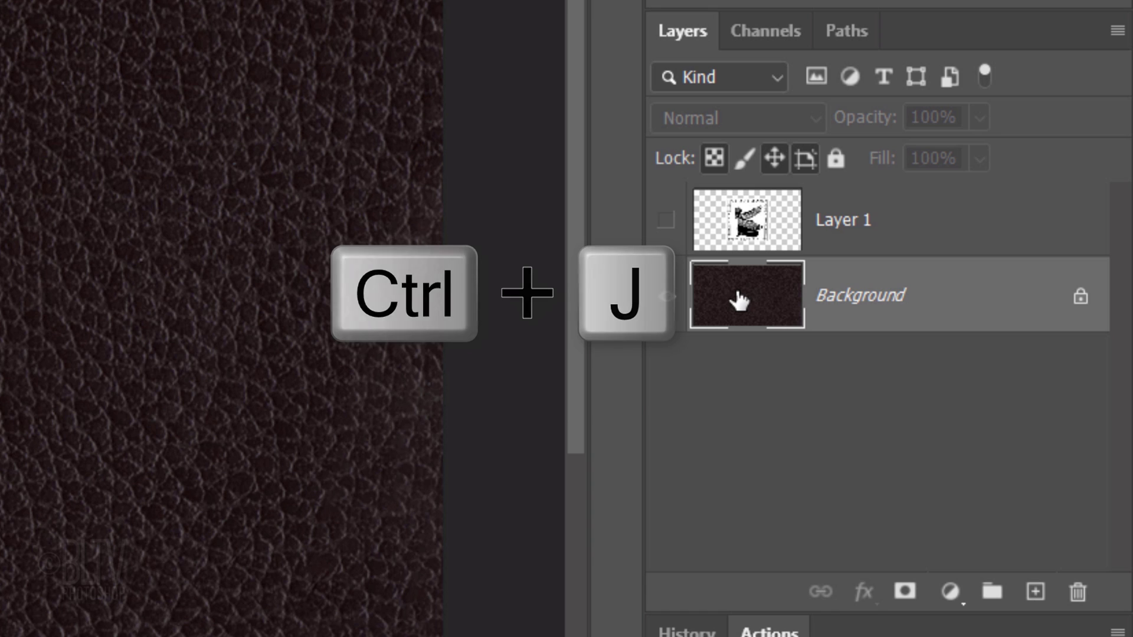
key("ctrl+j")
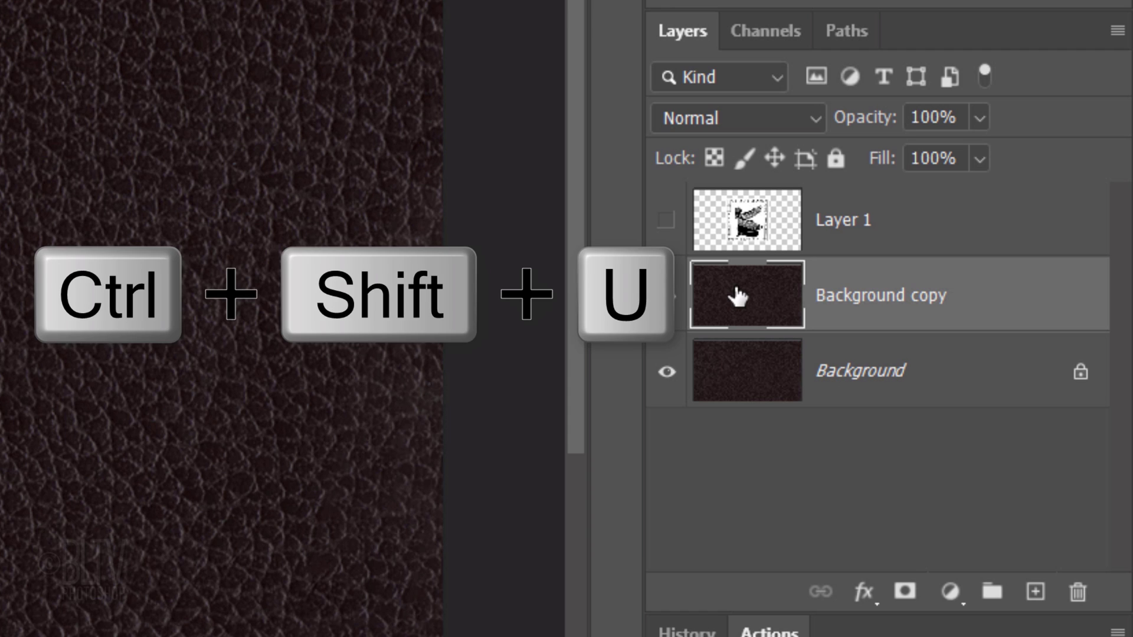
key("ctrl+shift+u")
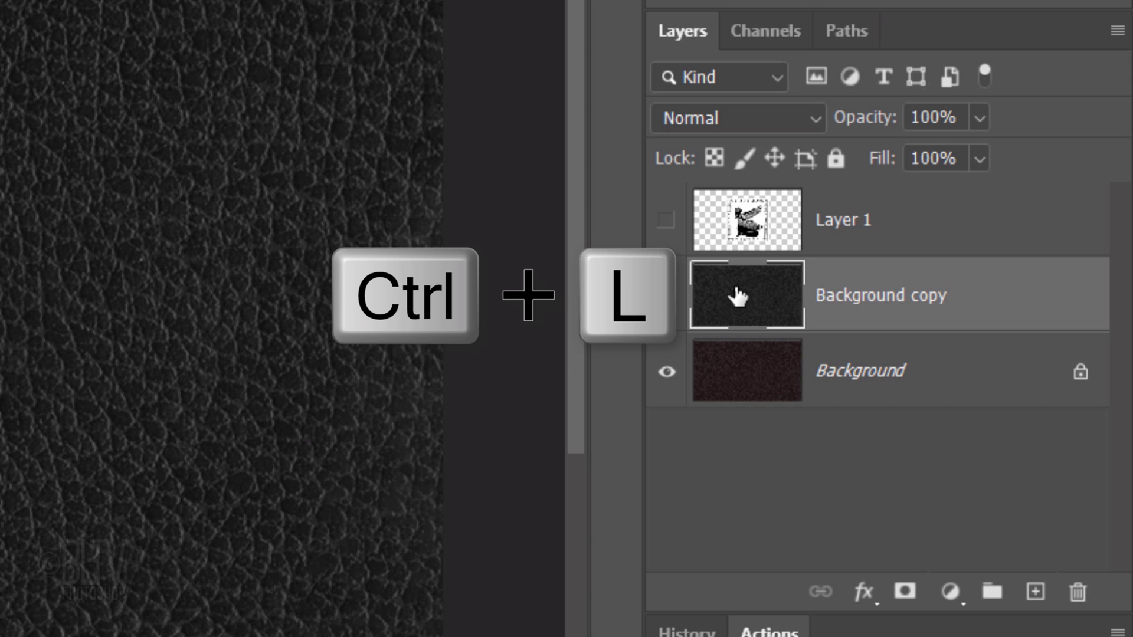
key("ctrl+l")
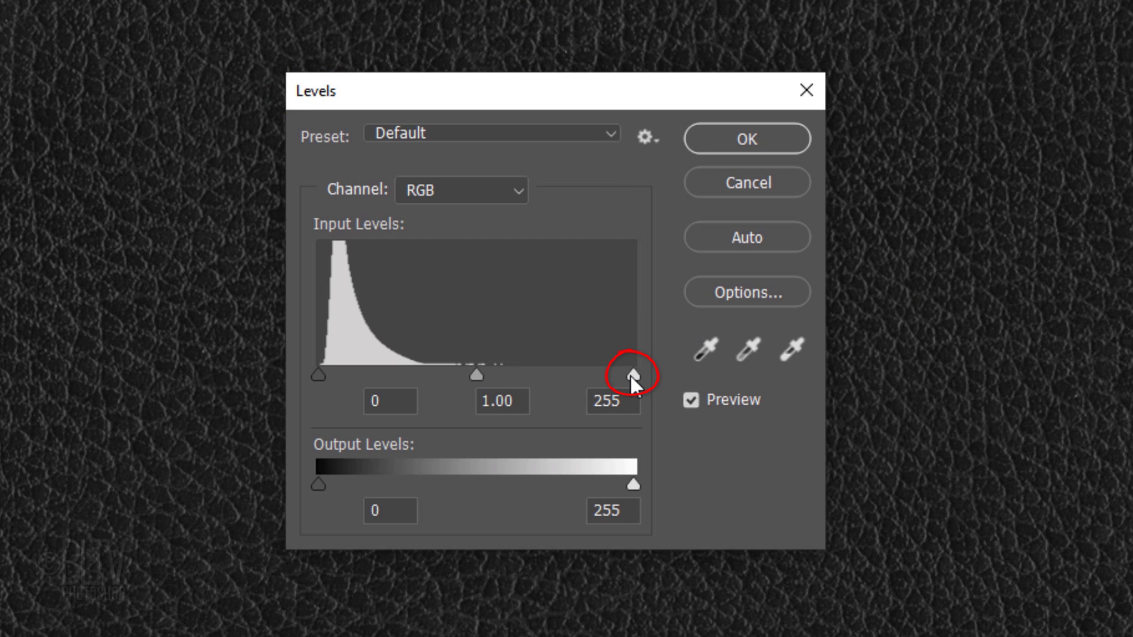
left_click_drag(629, 374, 435, 378)
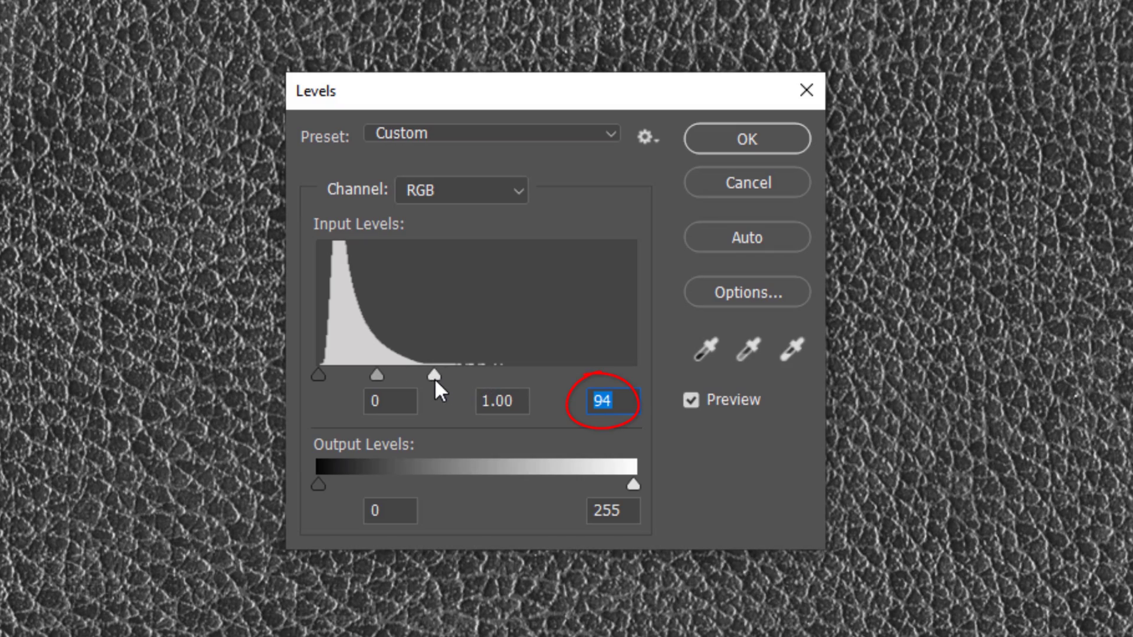
left_click(739, 134)
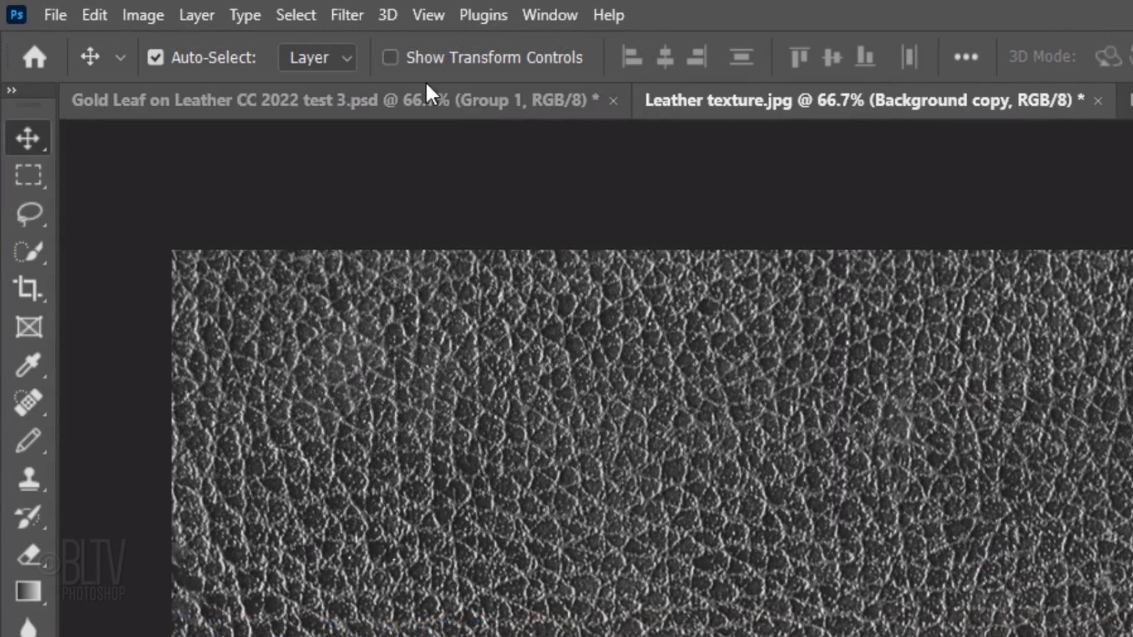
Choose a 2-pixel Gaussian Blur for the grey leather copy
left_click(162, 6)
mouse_move(369, 362)
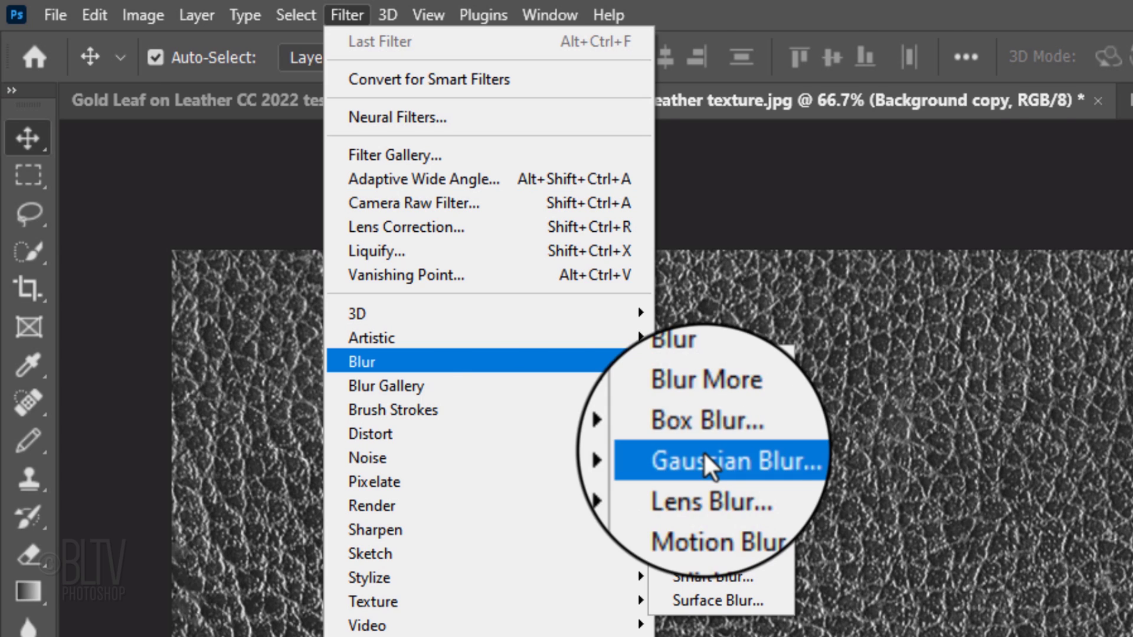
left_click(708, 455)
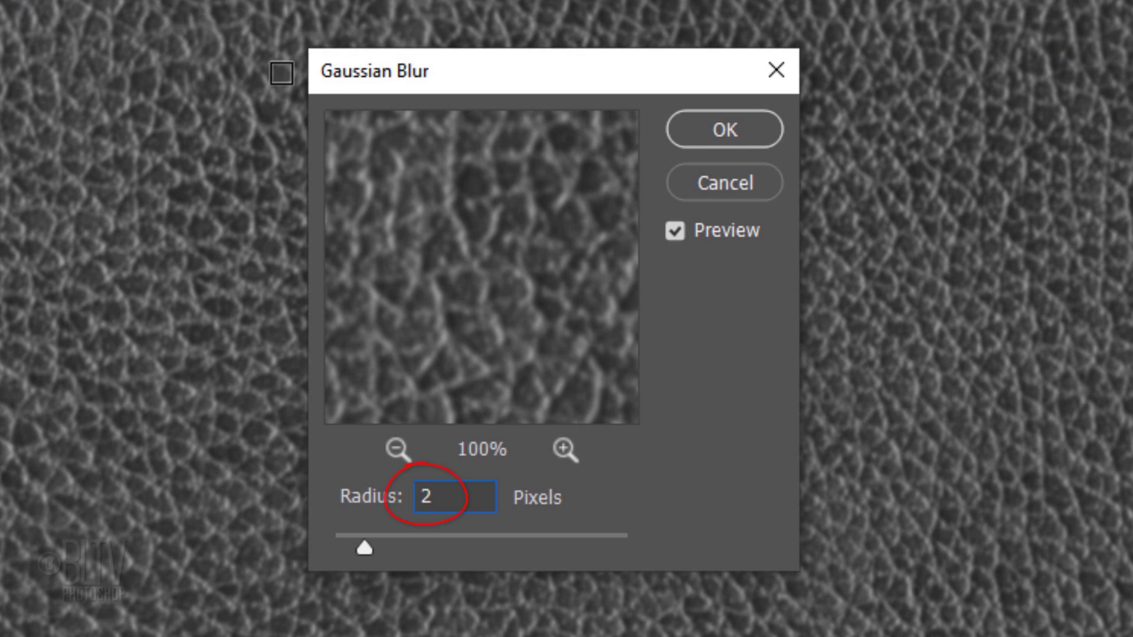
Apply the blur and duplicate the grey leather layer into a new document named Displacement
left_click(732, 131)
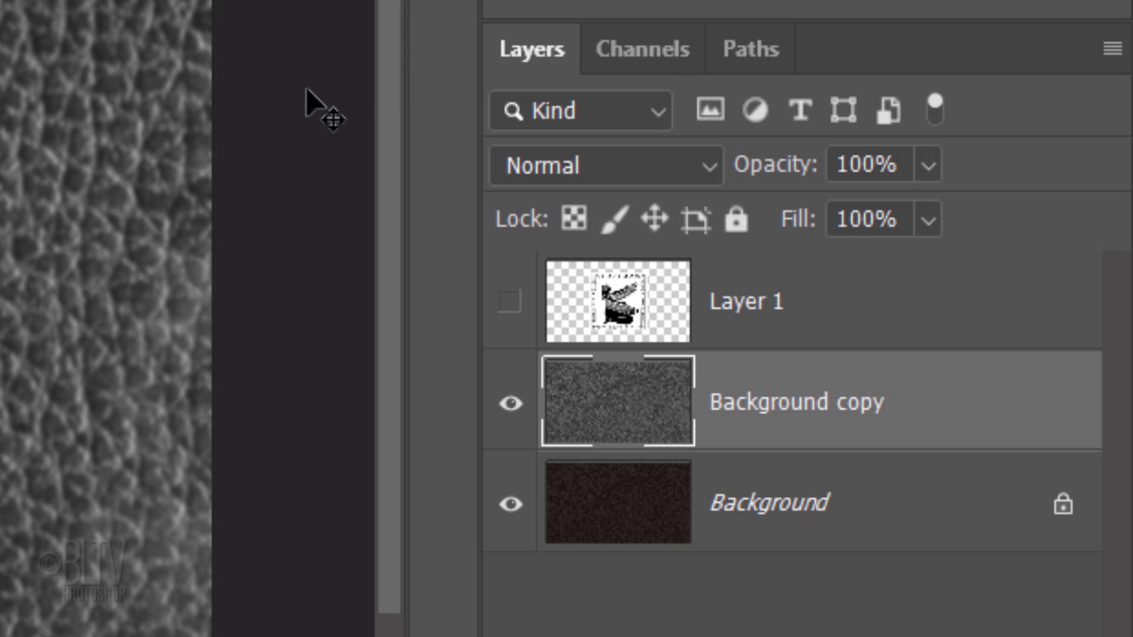
left_click(1121, 52)
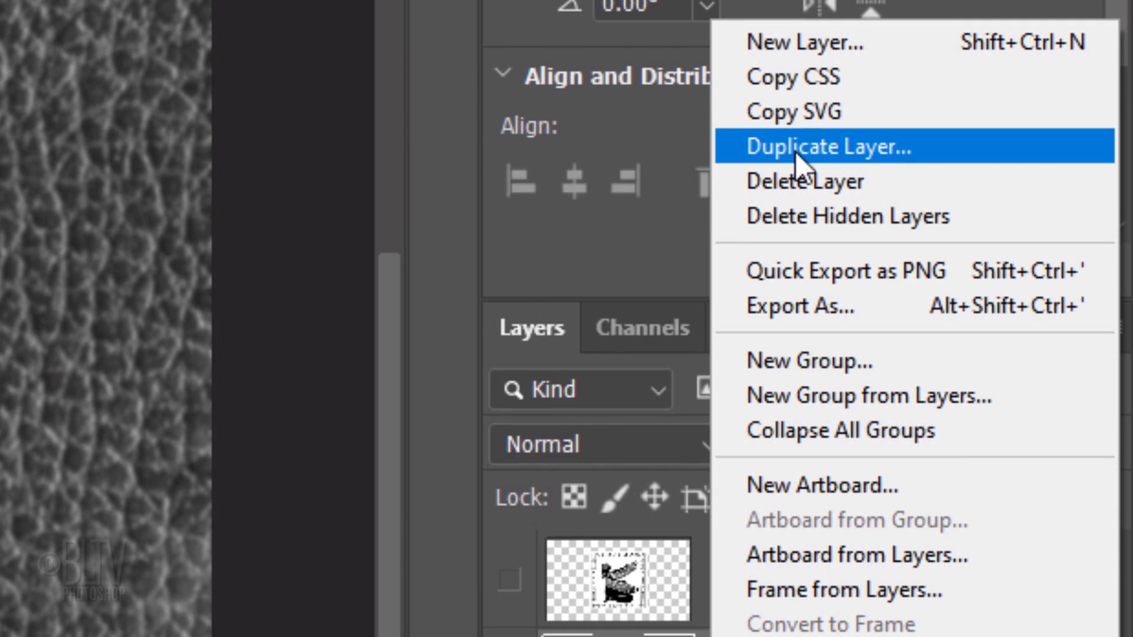
left_click(795, 151)
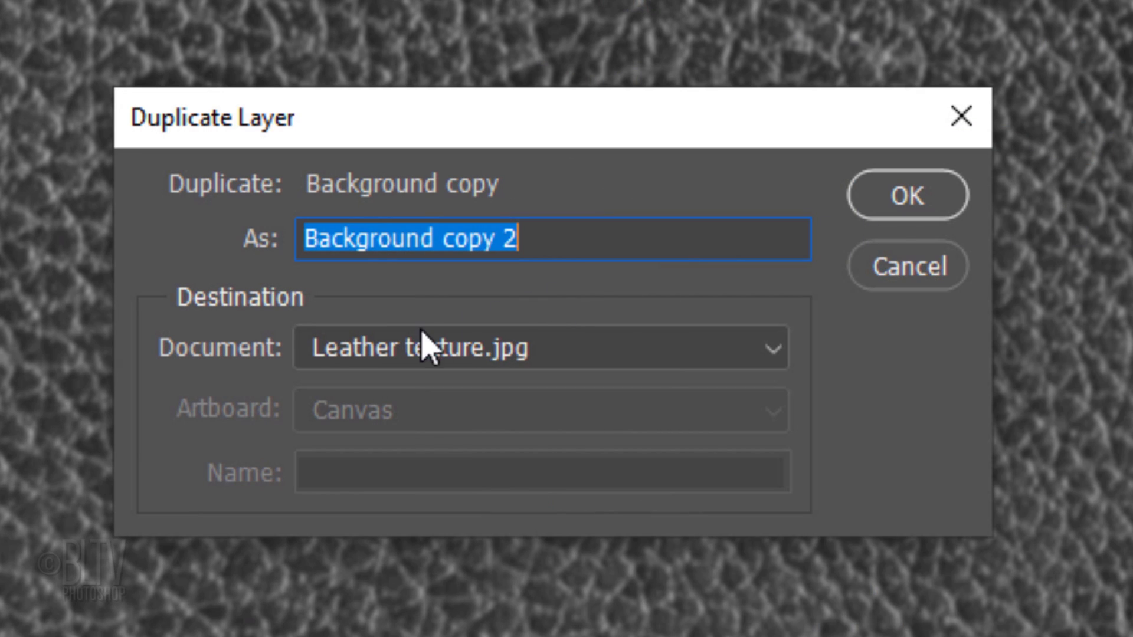
left_click(413, 349)
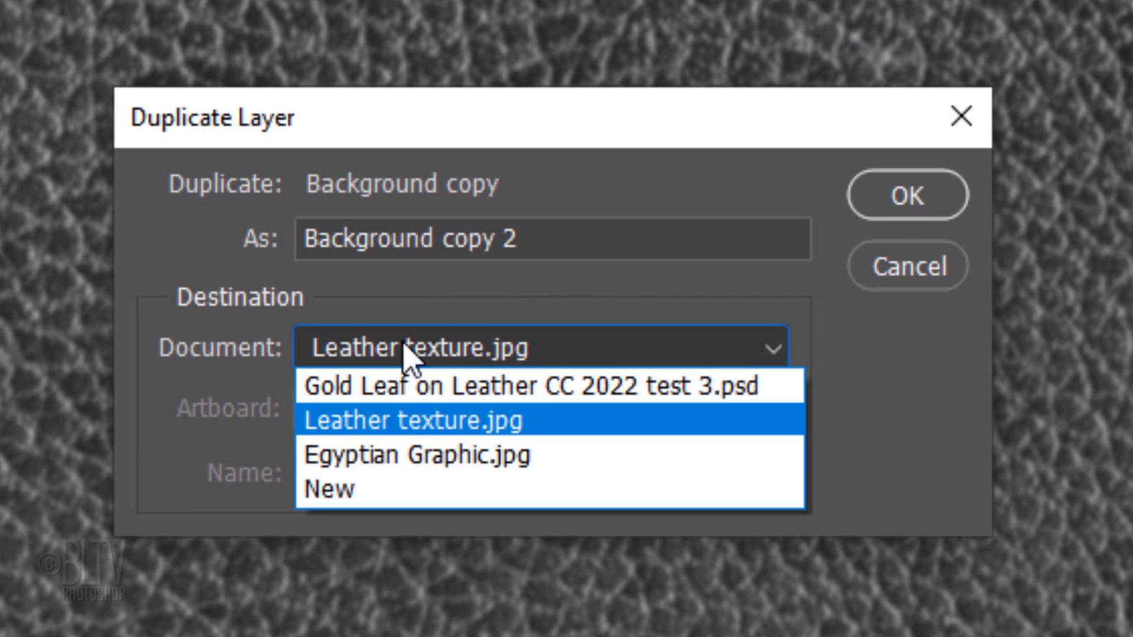
left_click(352, 497)
left_click(354, 476)
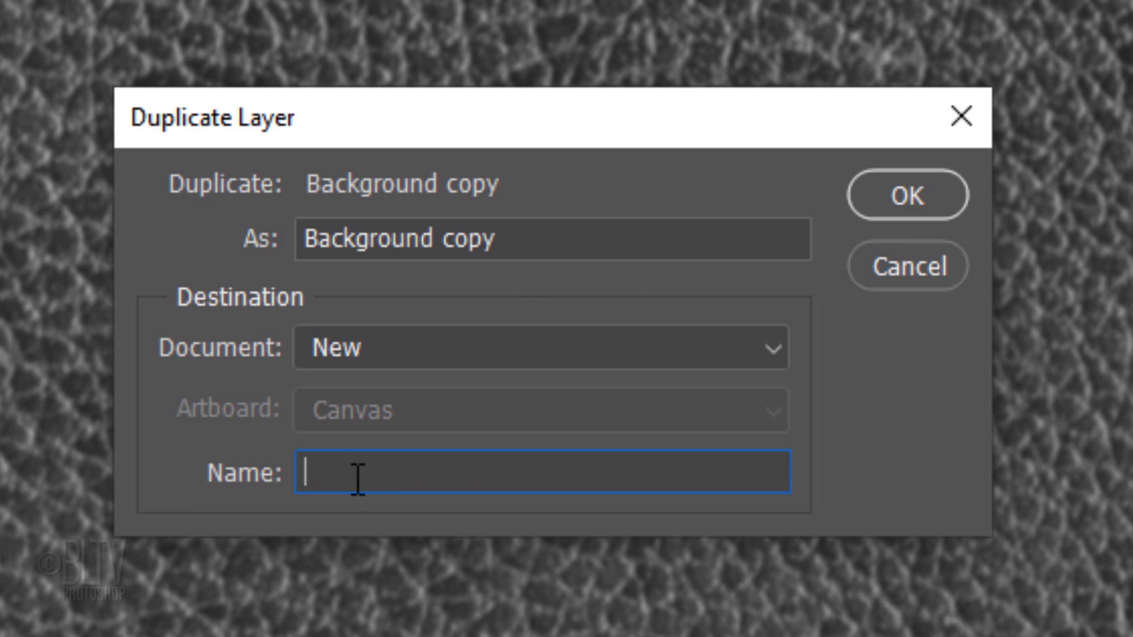
type("Displacement")
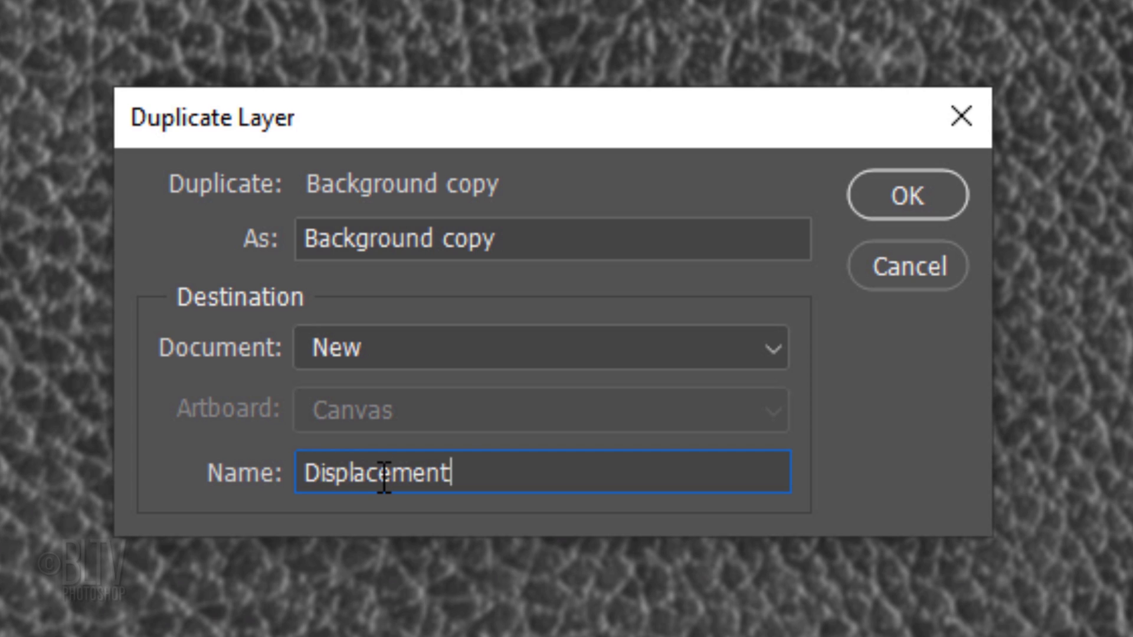
left_click(909, 196)
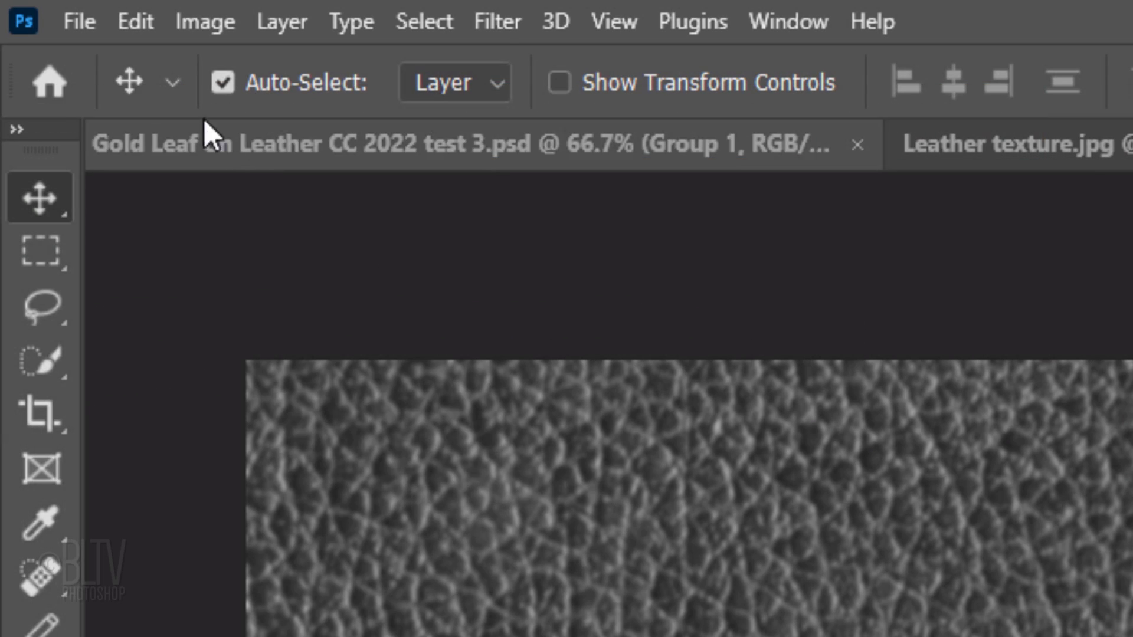
Save a copy of Displacement as a PSD on the Desktop and close it without saving
left_click(80, 20)
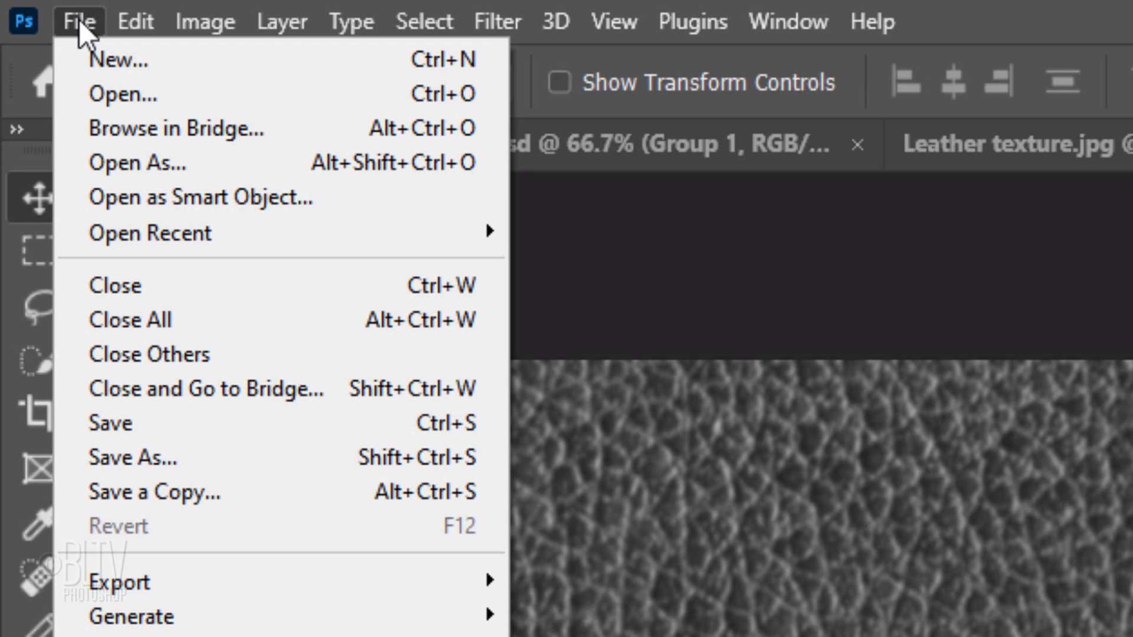
left_click(139, 491)
left_click(167, 212)
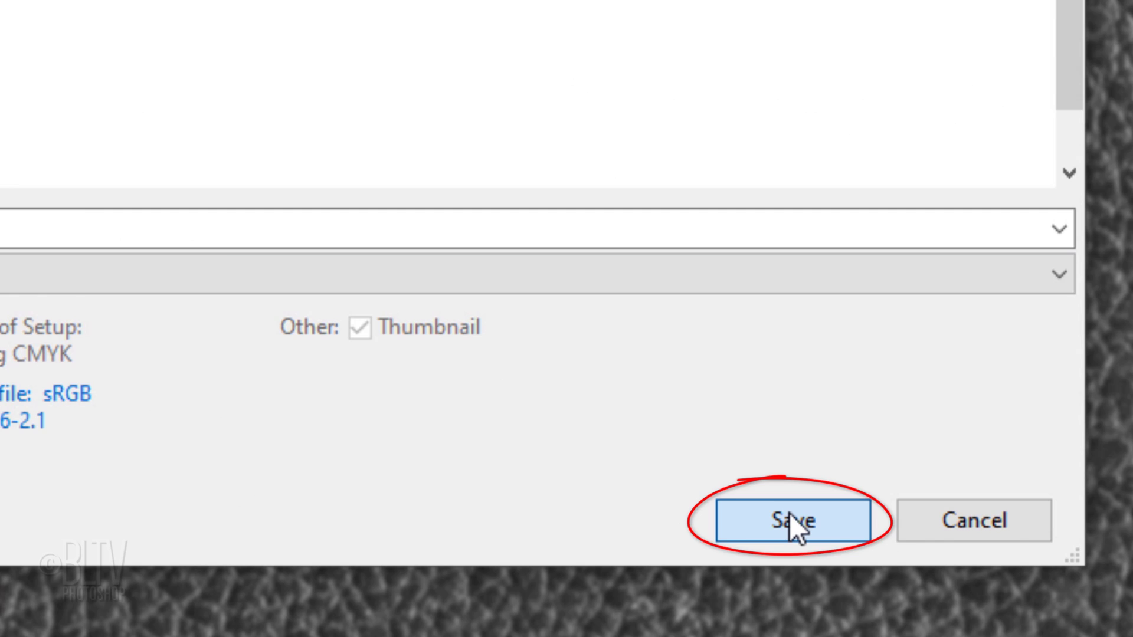
left_click(789, 515)
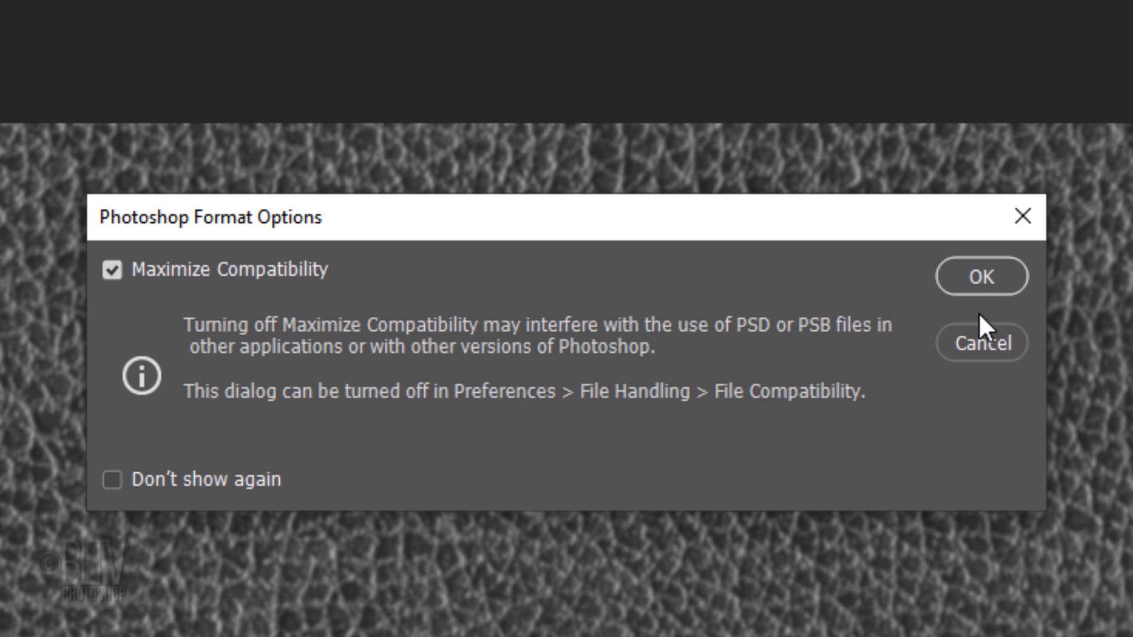
left_click(979, 276)
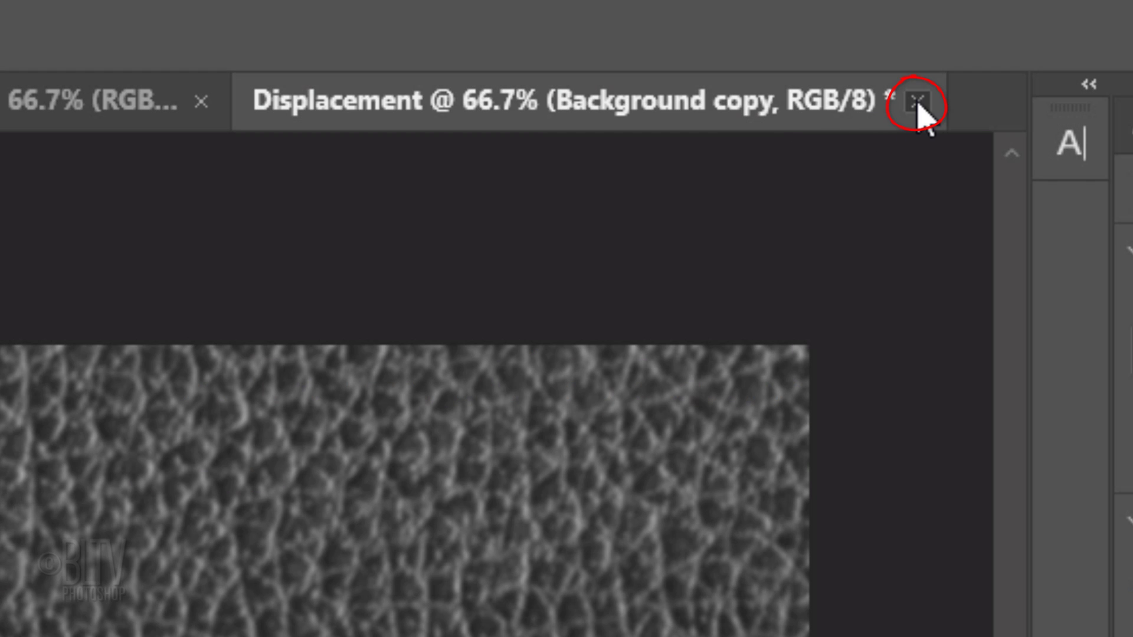
left_click(917, 103)
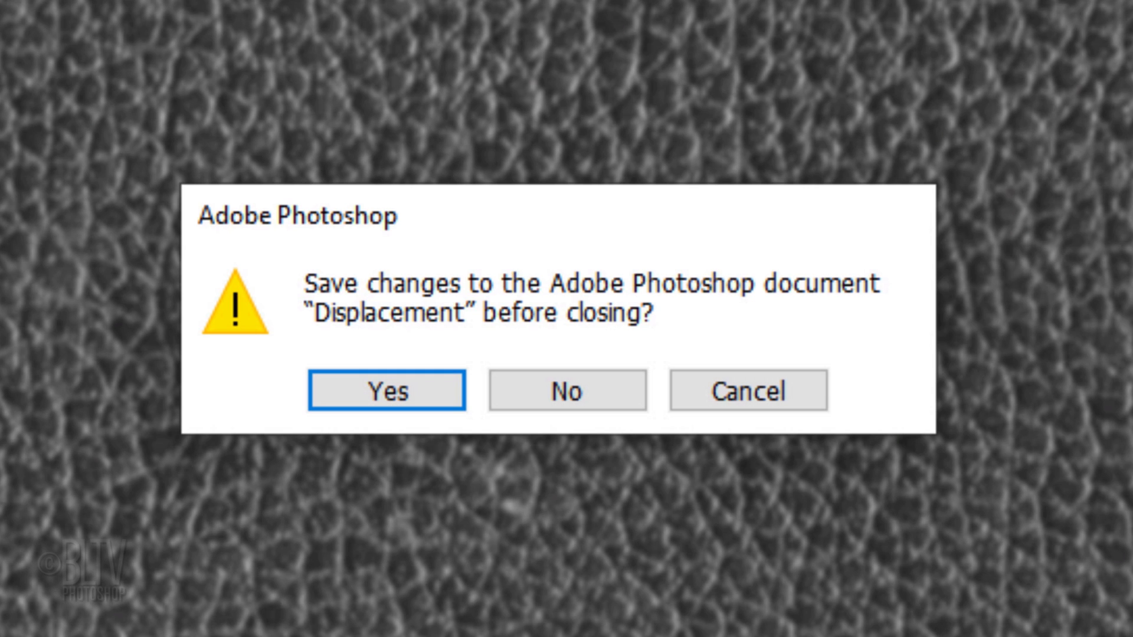
left_click(577, 389)
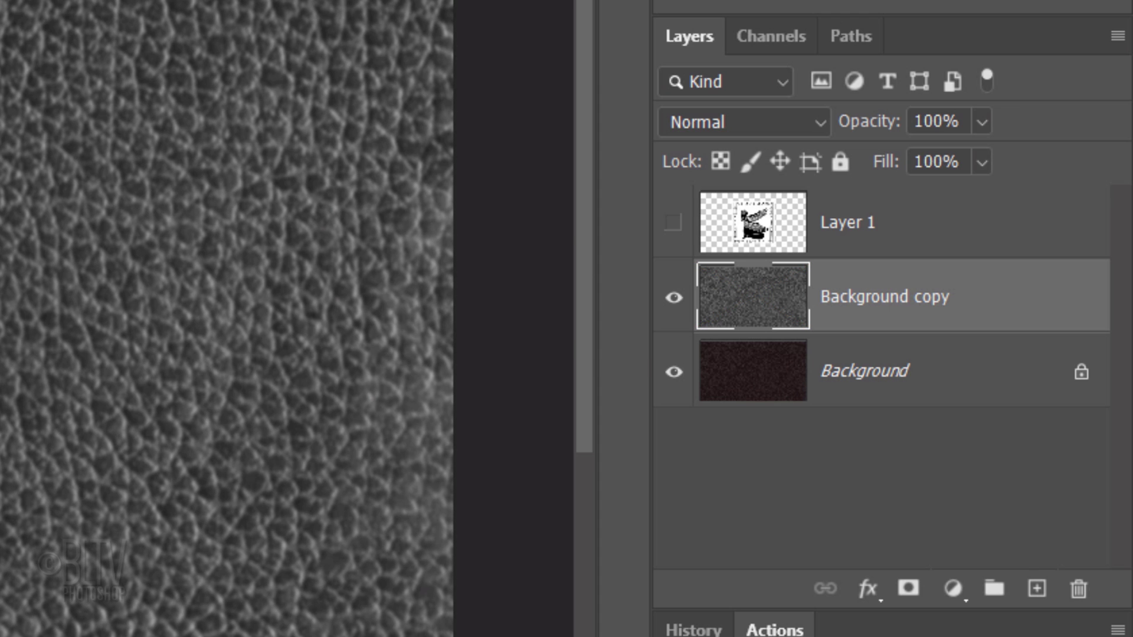
Delete the grey leather copy, add an empty Layer 2, and enter gold hex B27D29
key("Delete")
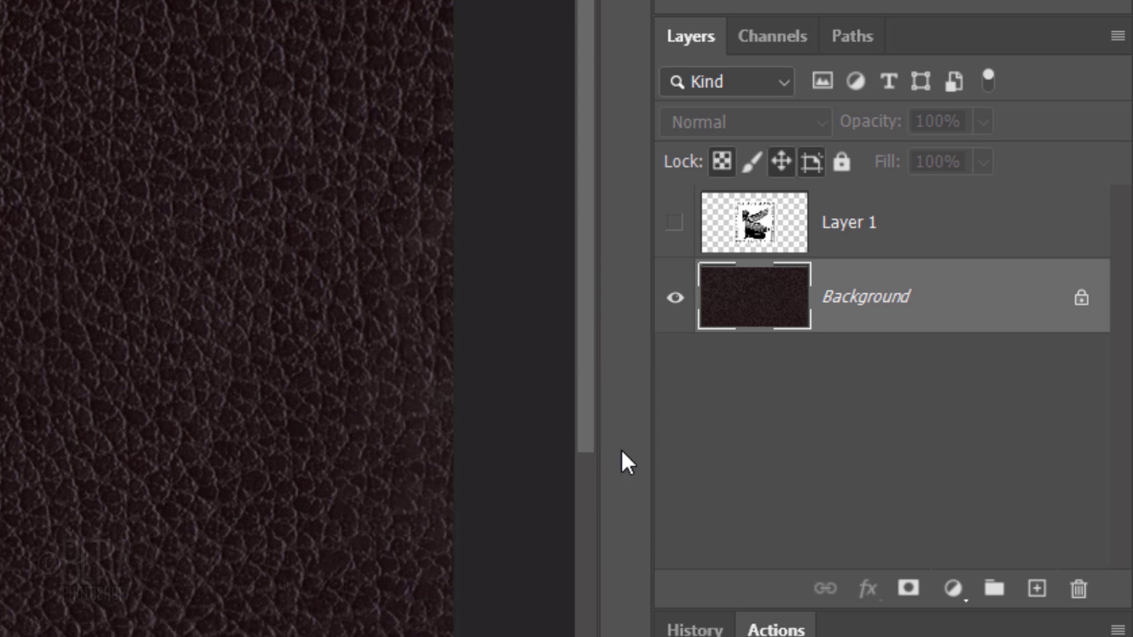
left_click(1037, 589)
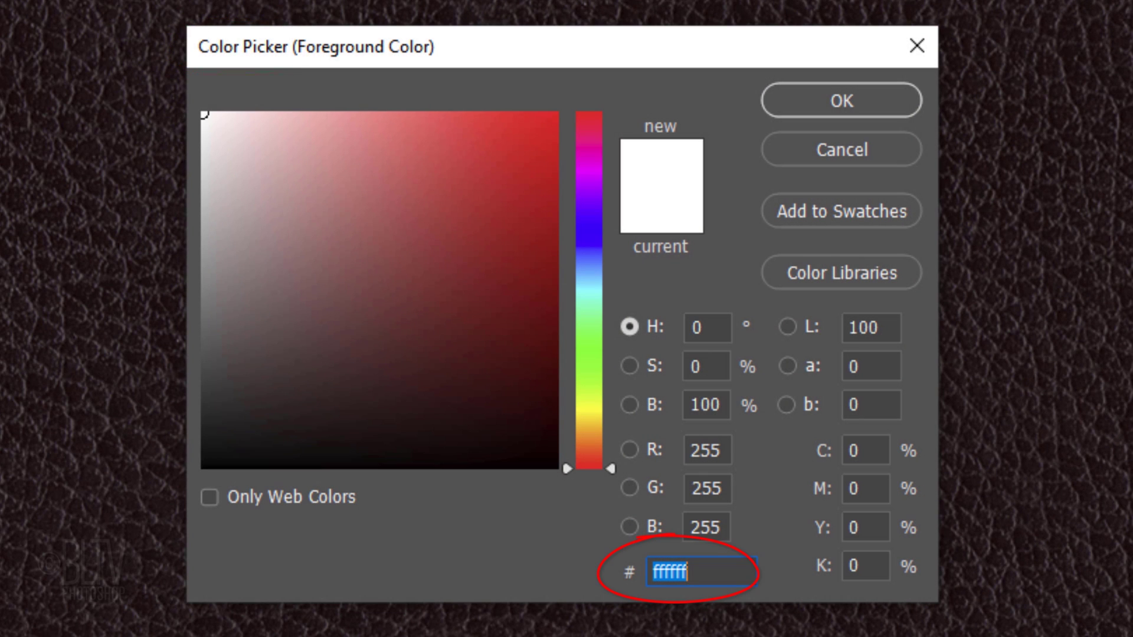
type("B")
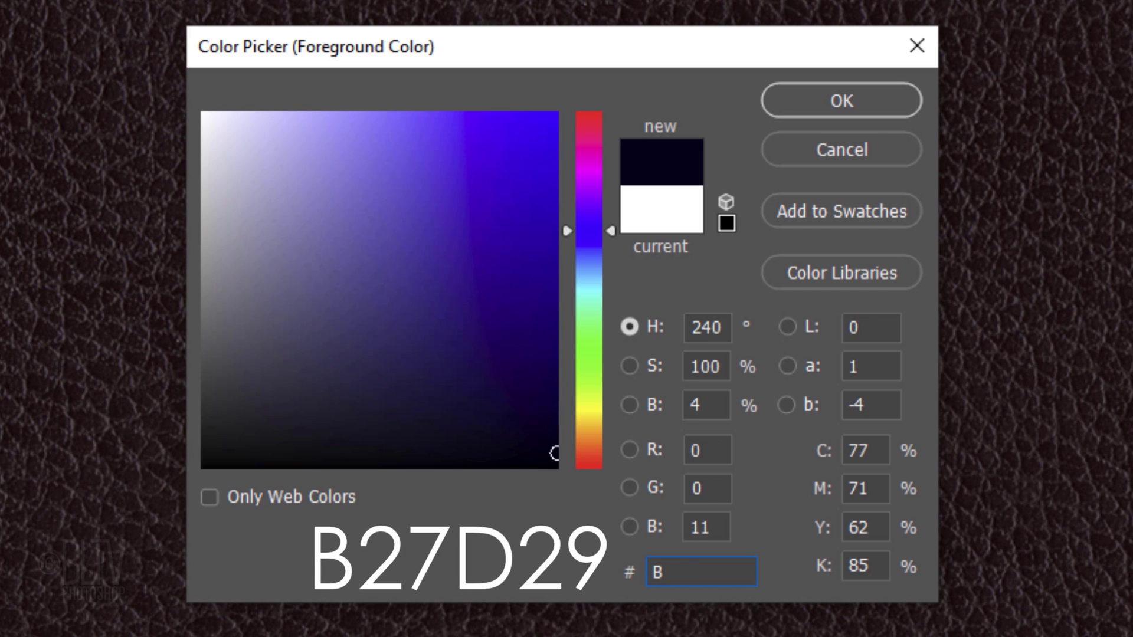
type("27D")
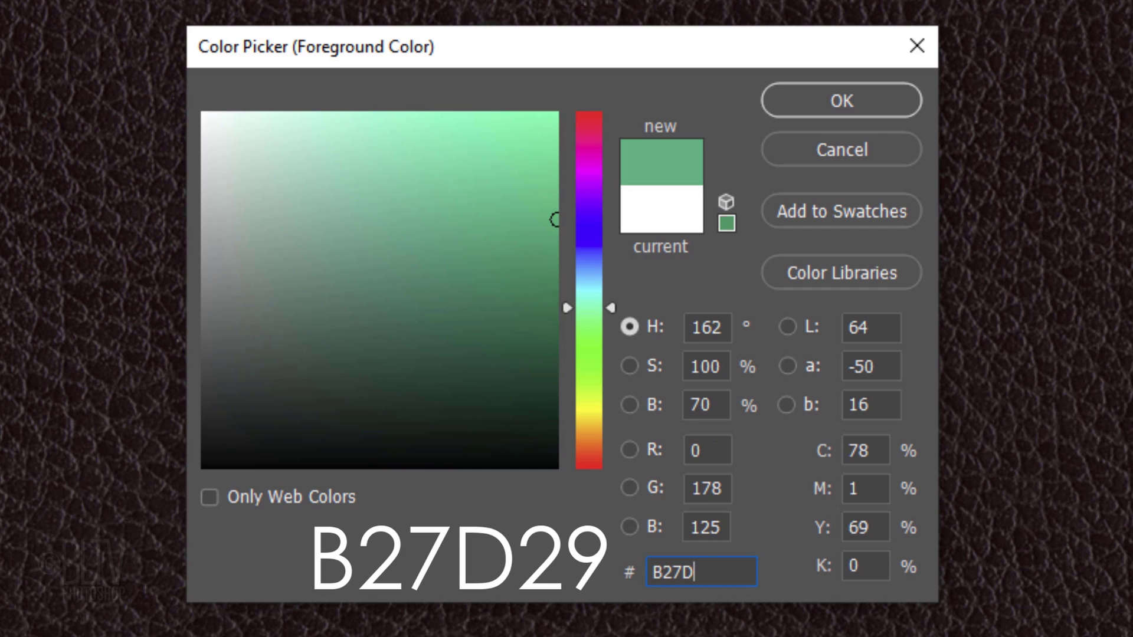
type("29")
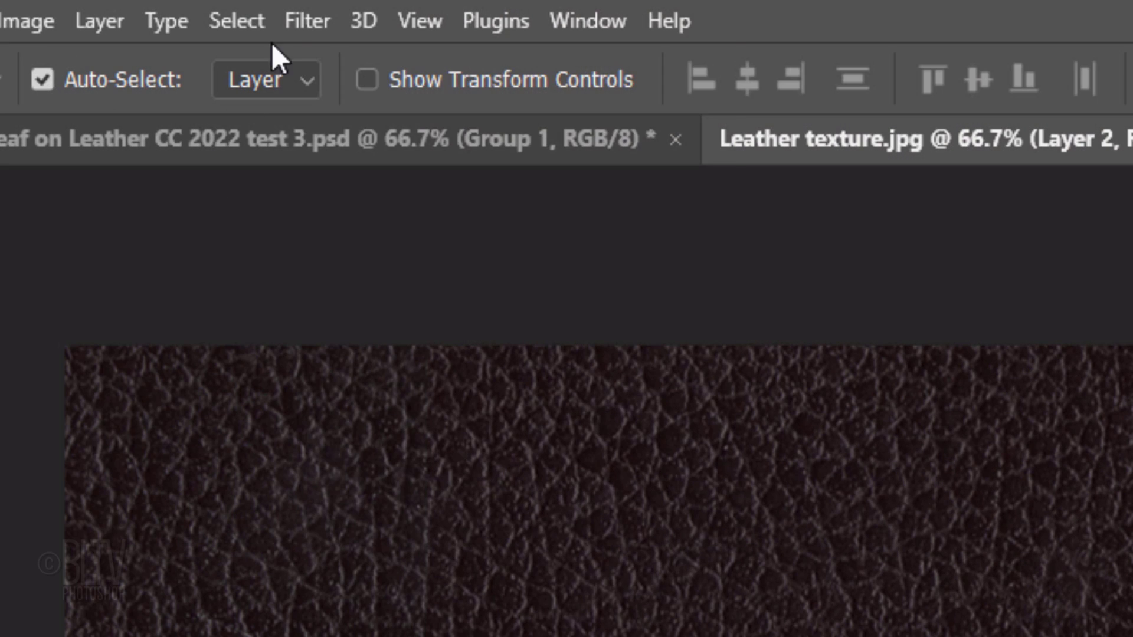
Render gold-and-black Clouds on Layer 2, then convert it to a Smart Object
left_click(305, 18)
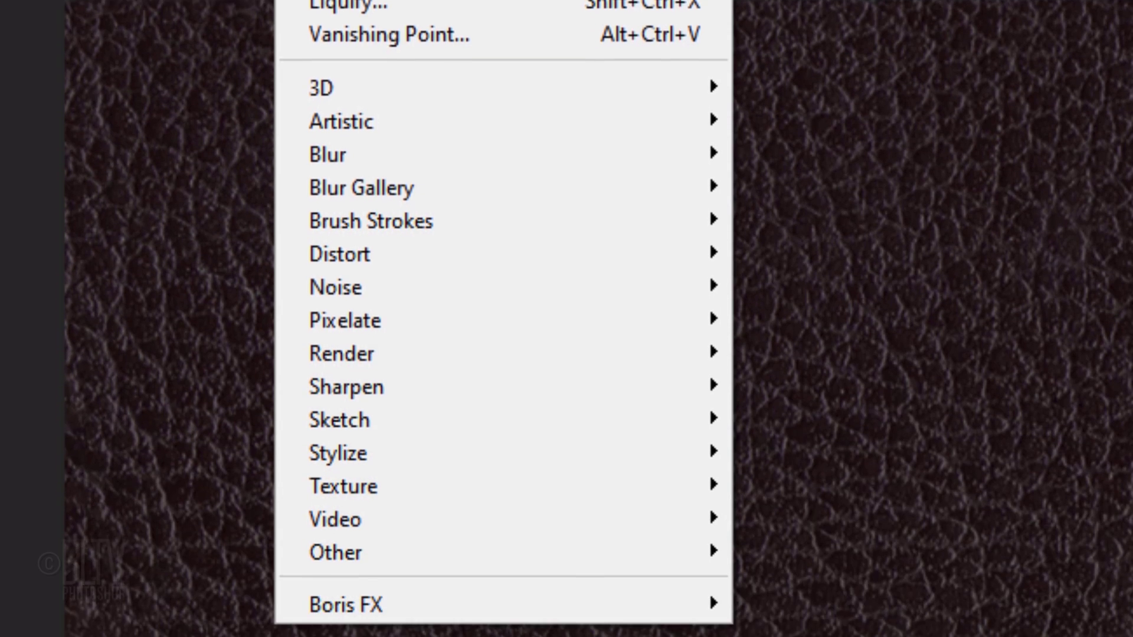
mouse_move(346, 335)
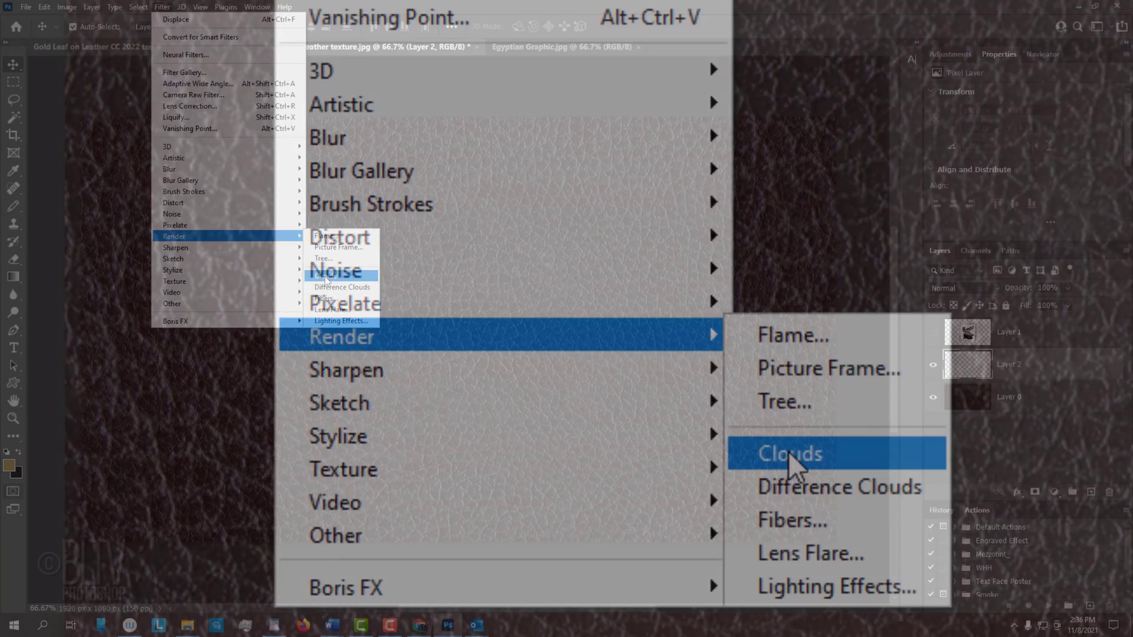
left_click(790, 456)
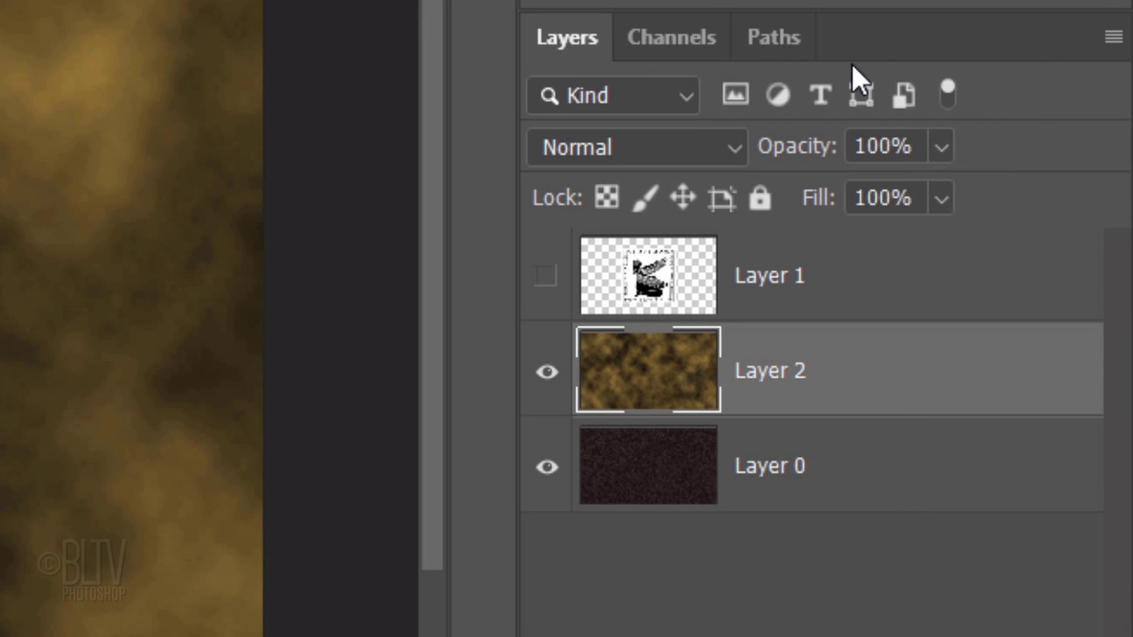
left_click(1113, 38)
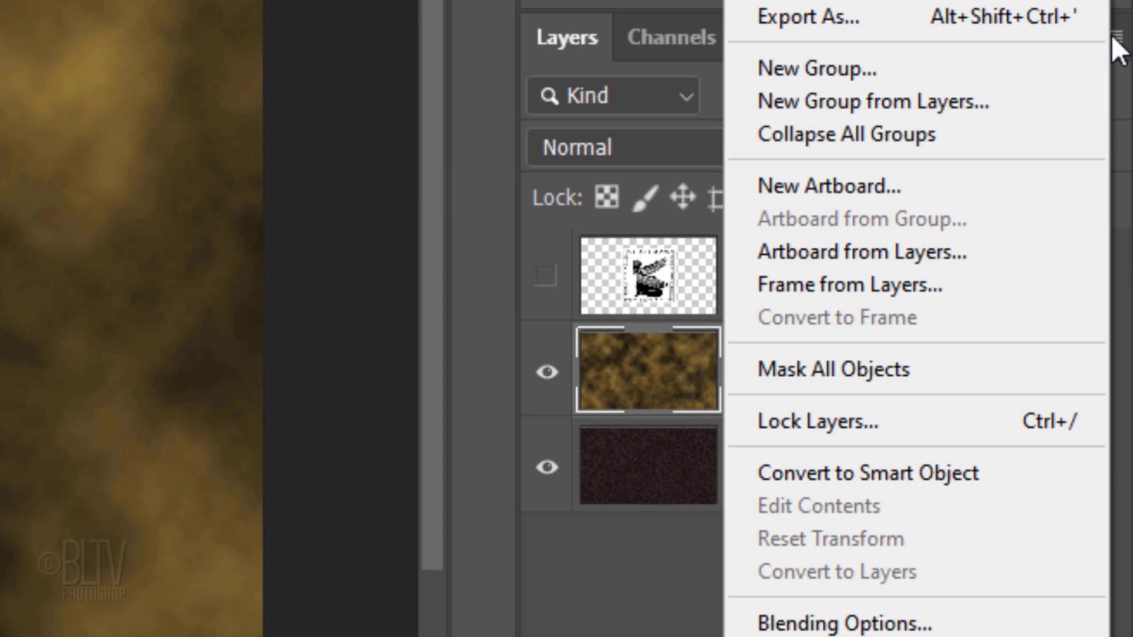
left_click(869, 477)
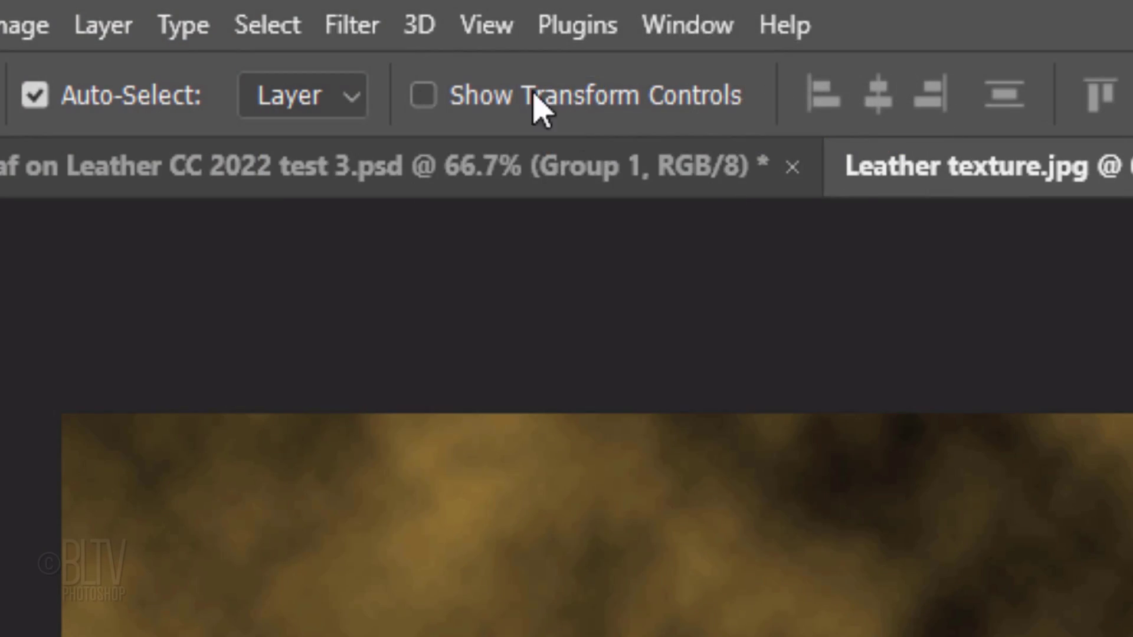
Apply a Frosted Glass filter: Distortion 18, Smoothness 4, Scaling 200%
left_click(355, 26)
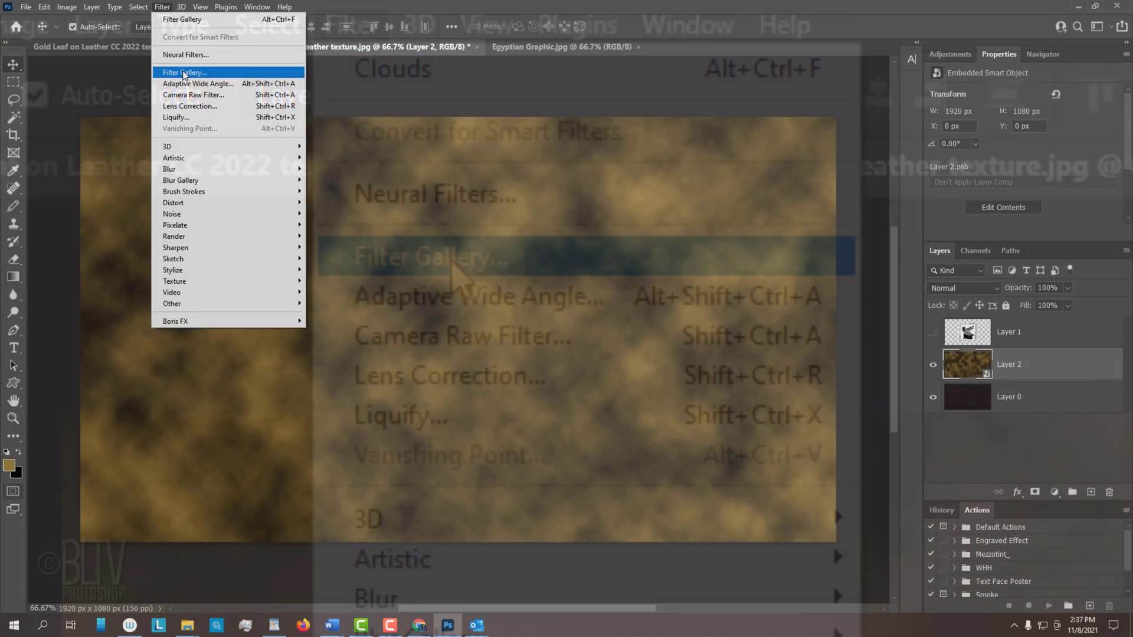
left_click(452, 259)
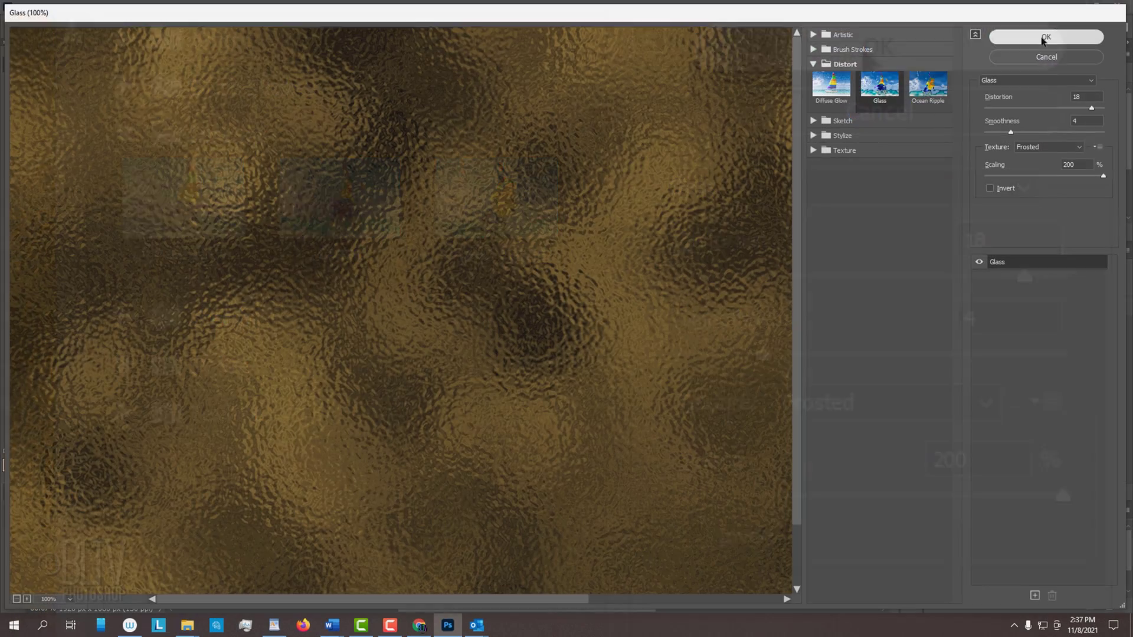
left_click(1043, 38)
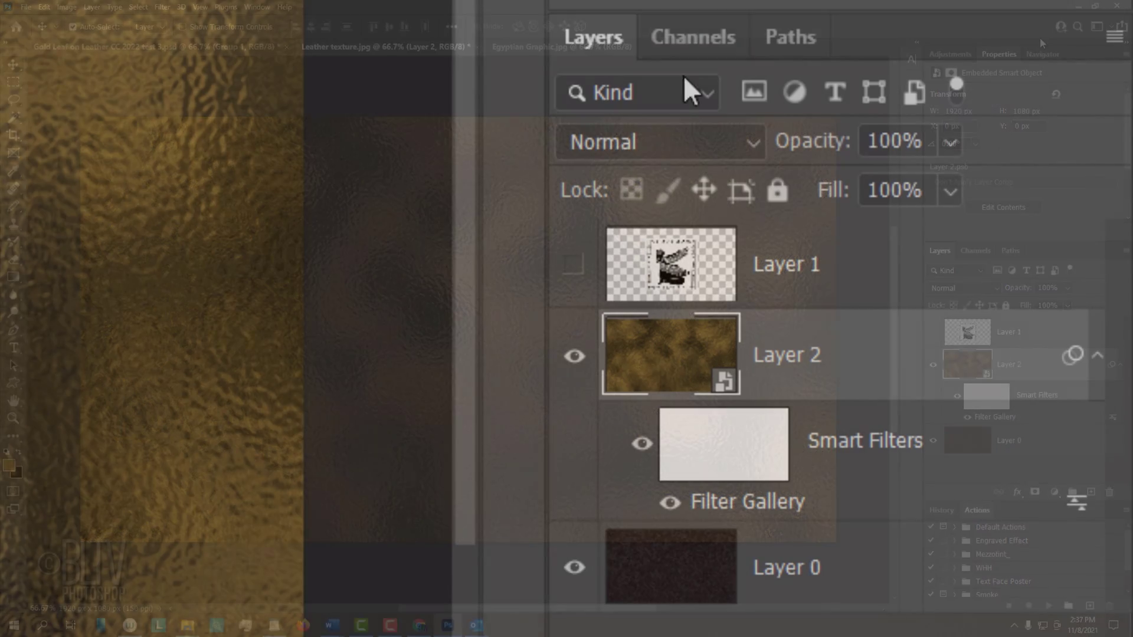
Solo and select Layer 1, then load the RGB channel's light areas as a selection
left_click(941, 329, "alt")
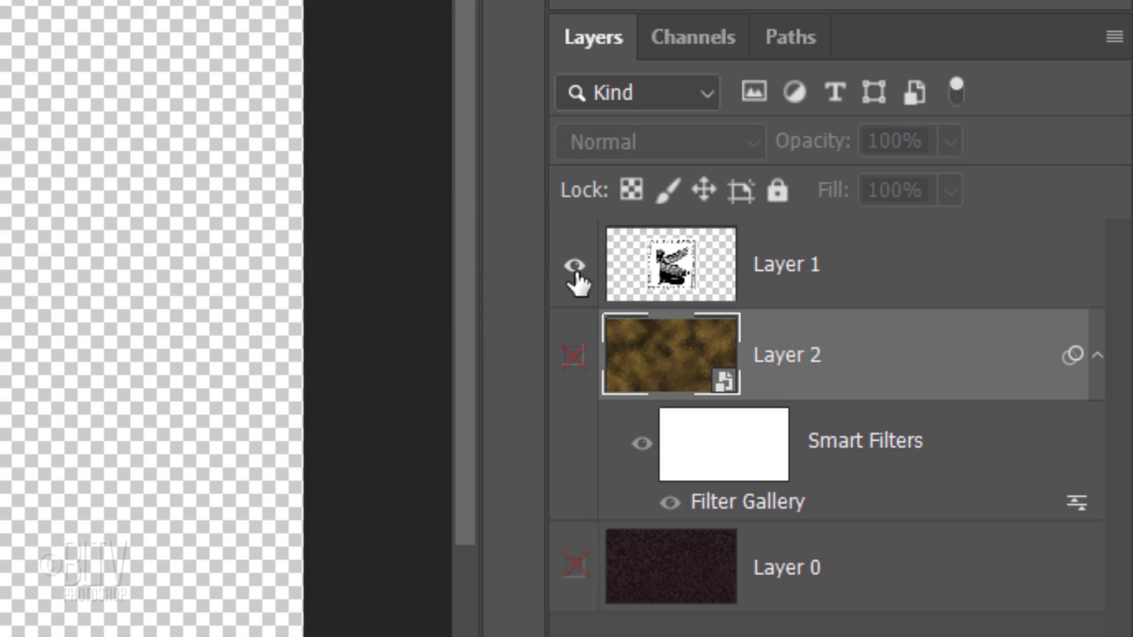
left_click(667, 277)
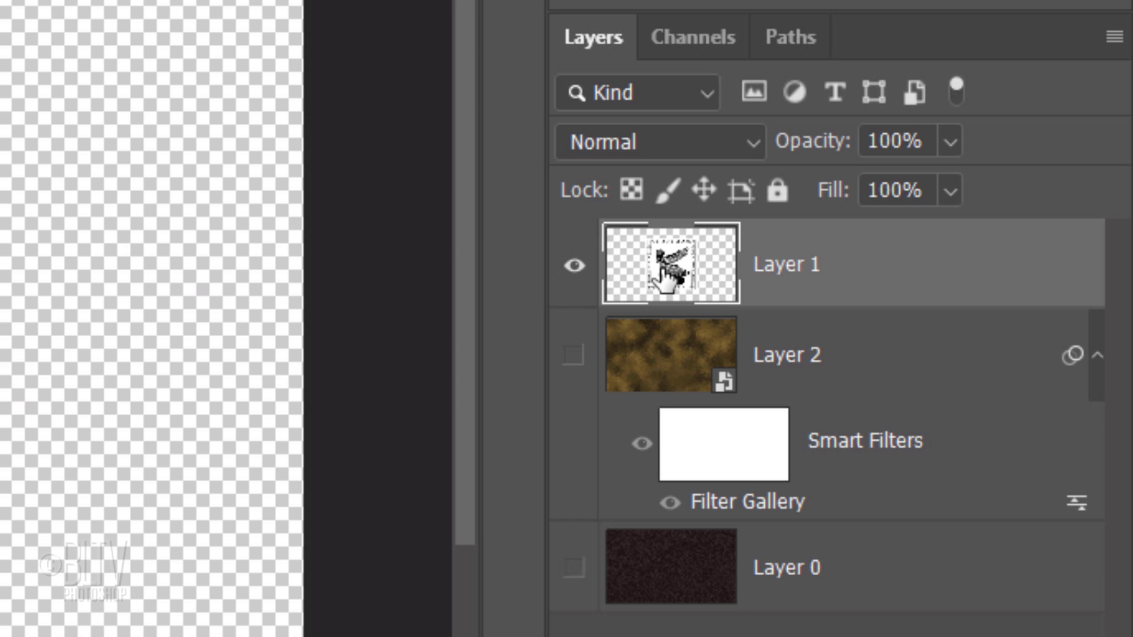
left_click(688, 43)
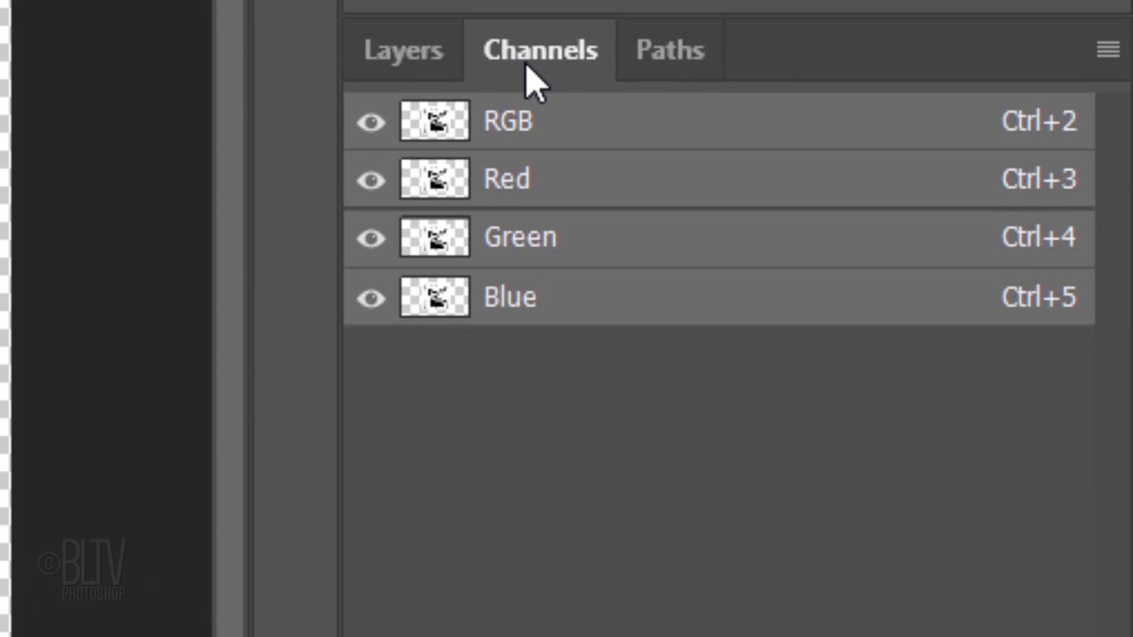
left_click(431, 121, "ctrl")
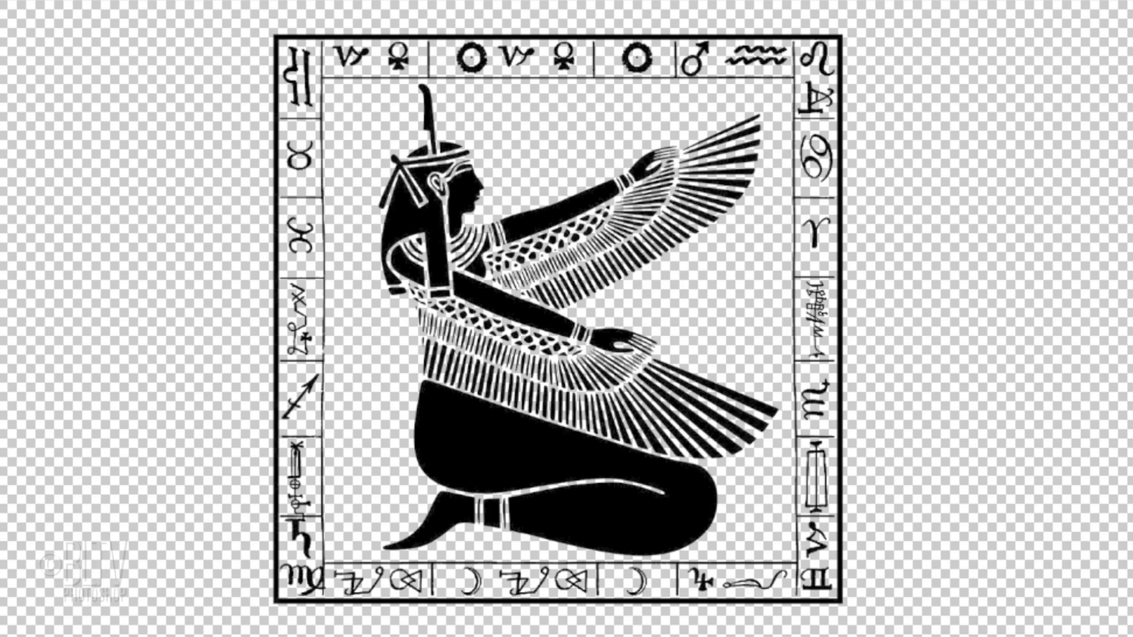
Invert Layer 1 to white, make it a Smart Object, and Displace it 2/2 using Displacement.psd
key("ctrl+i")
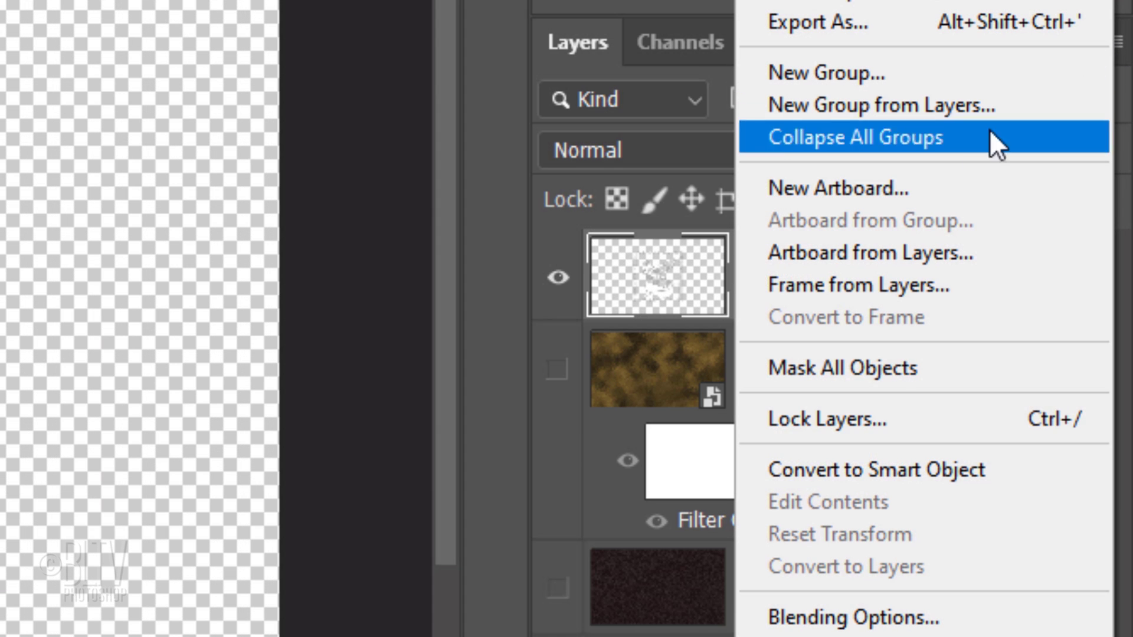
left_click(852, 466)
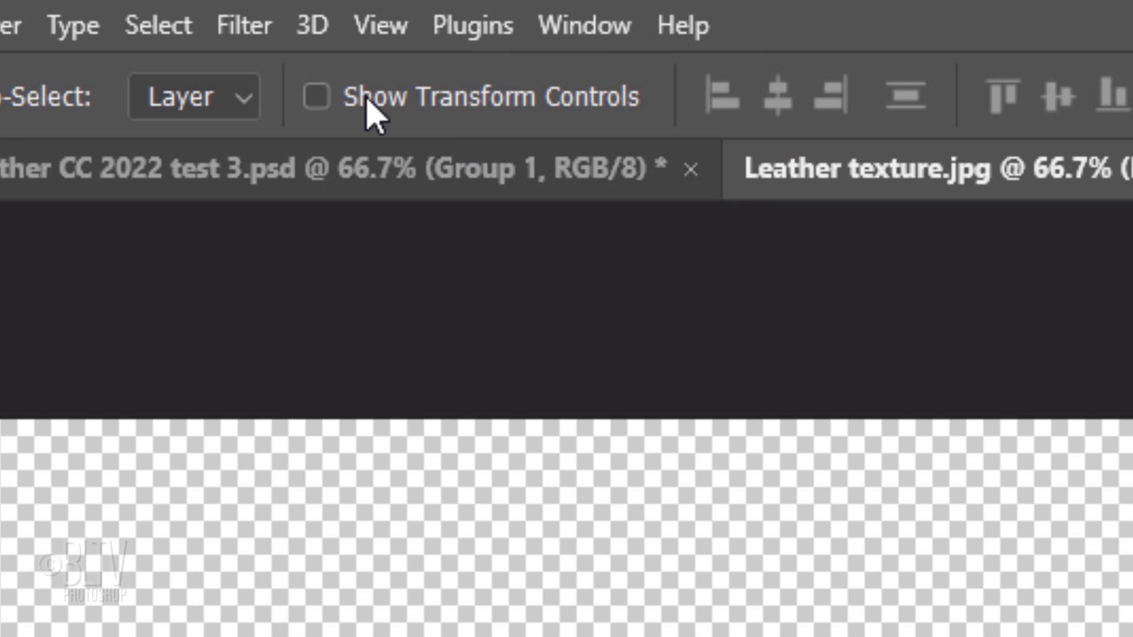
left_click(243, 25)
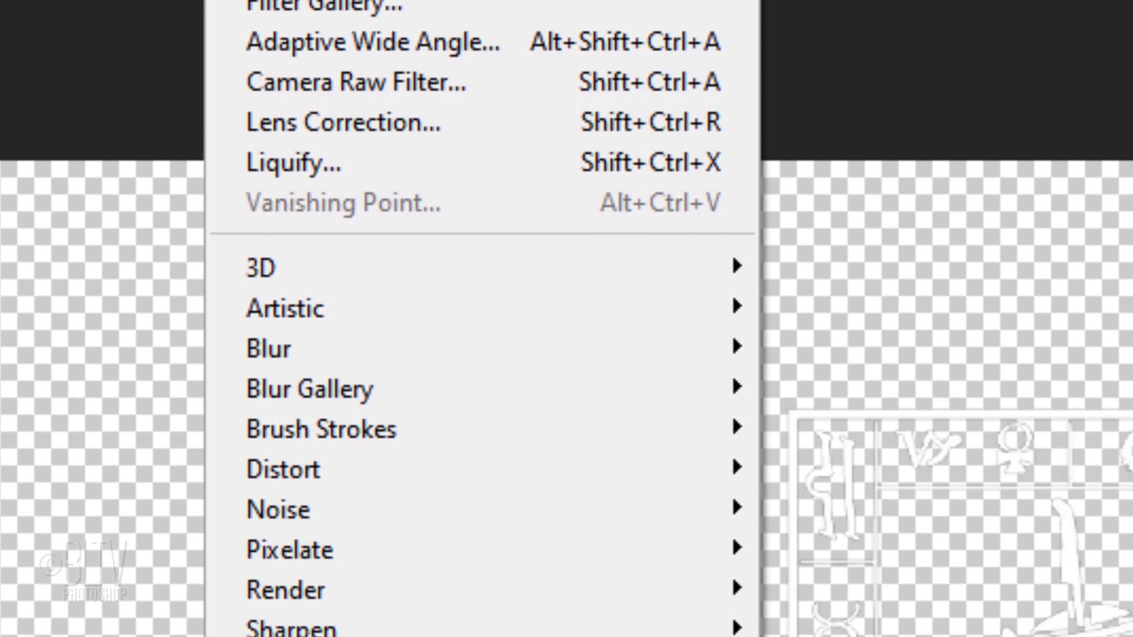
mouse_move(287, 570)
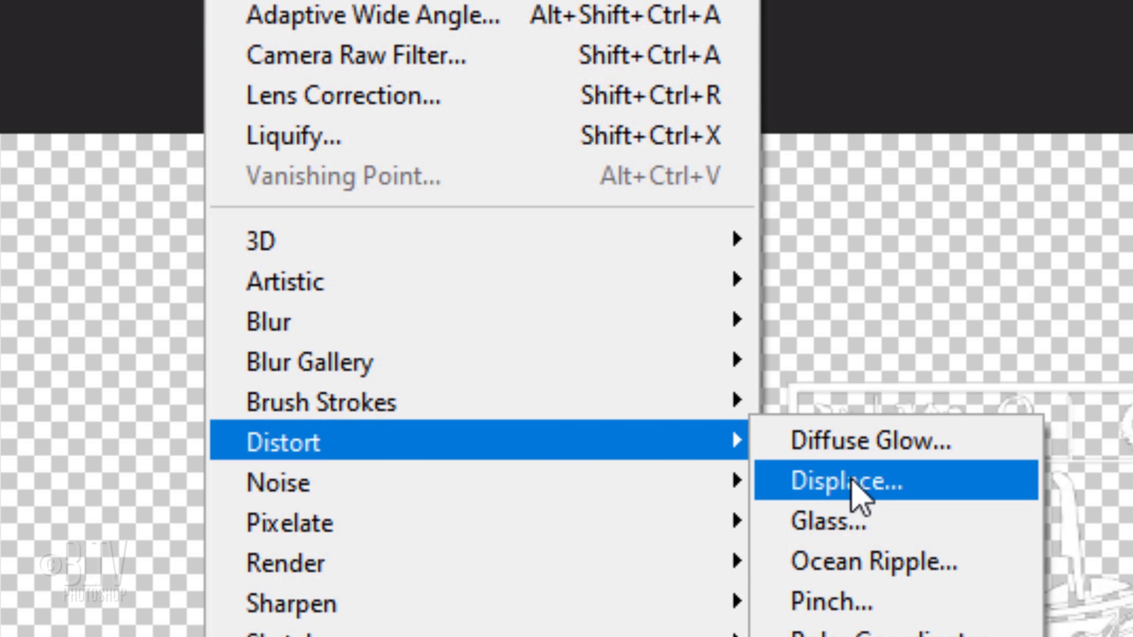
left_click(857, 490)
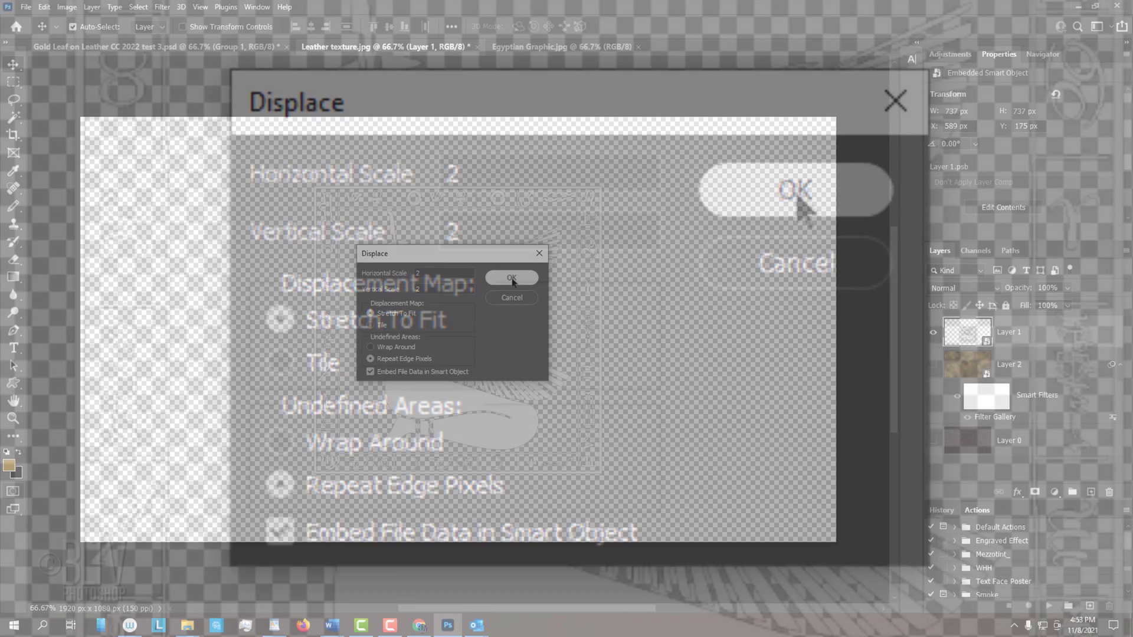
left_click(512, 280)
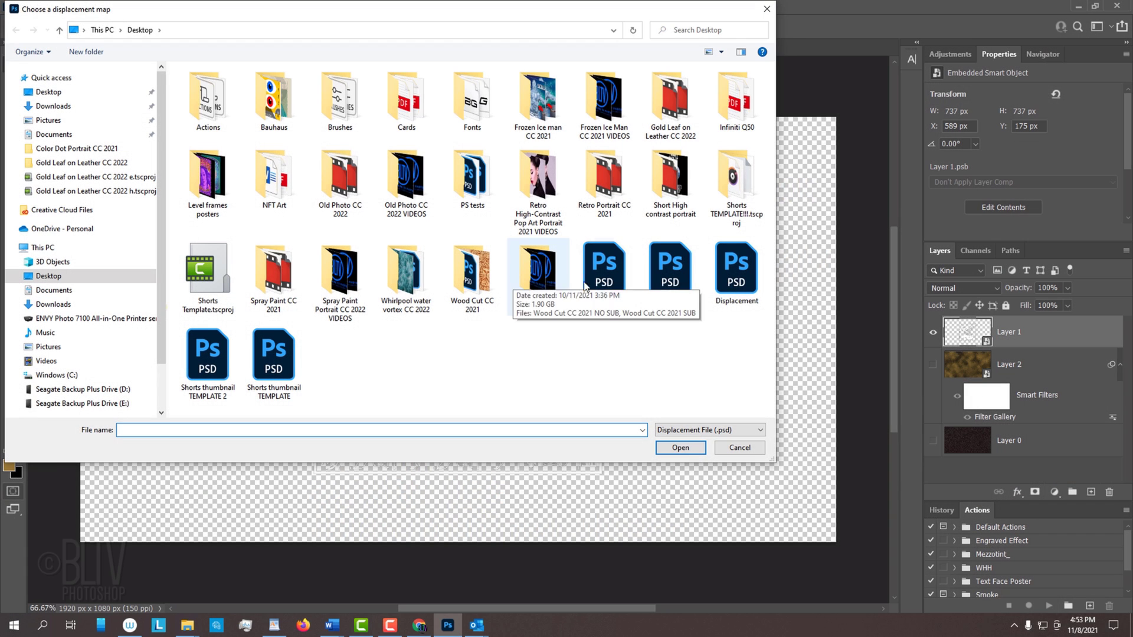
left_click(737, 272)
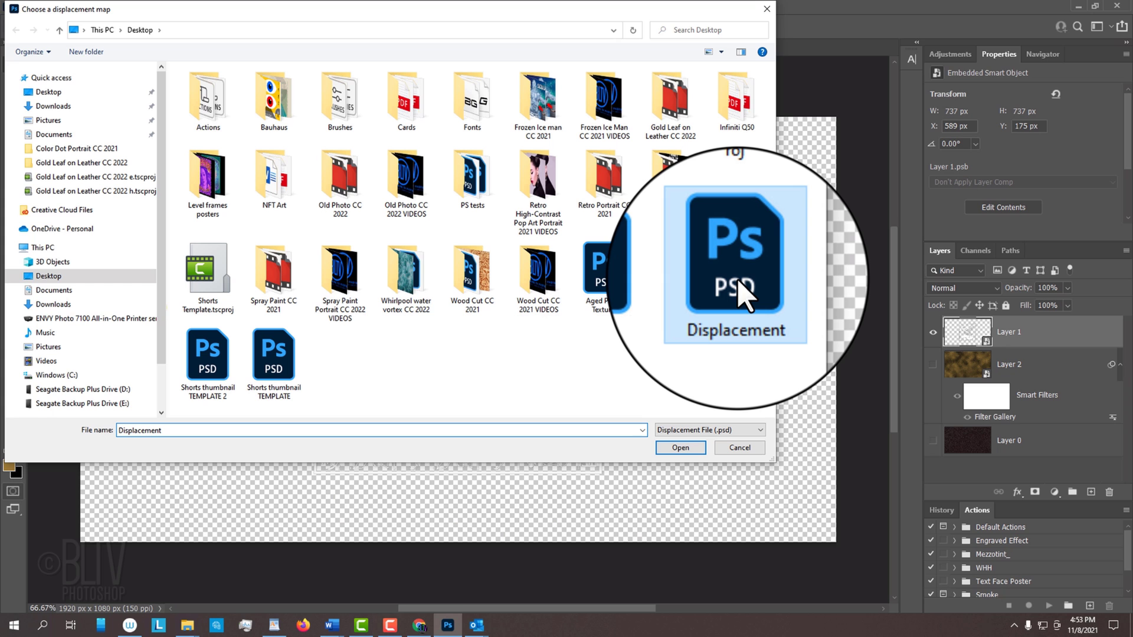
left_click(685, 452)
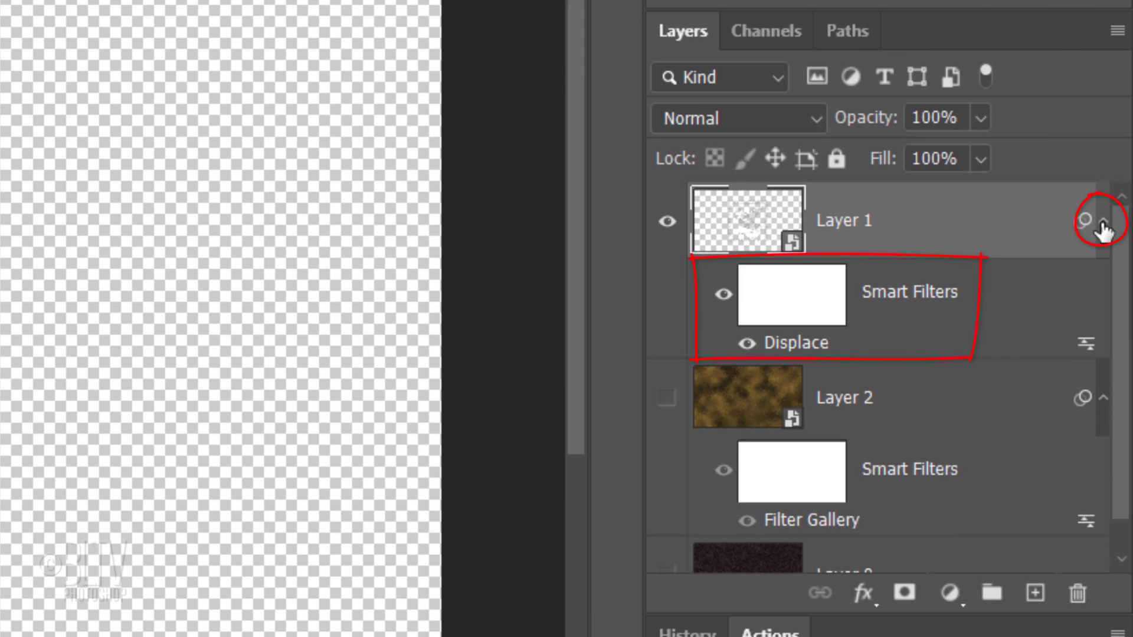
Collapse both smart filter lists and make gold Layer 2 and leather Layer 0 visible again
left_click(1102, 223)
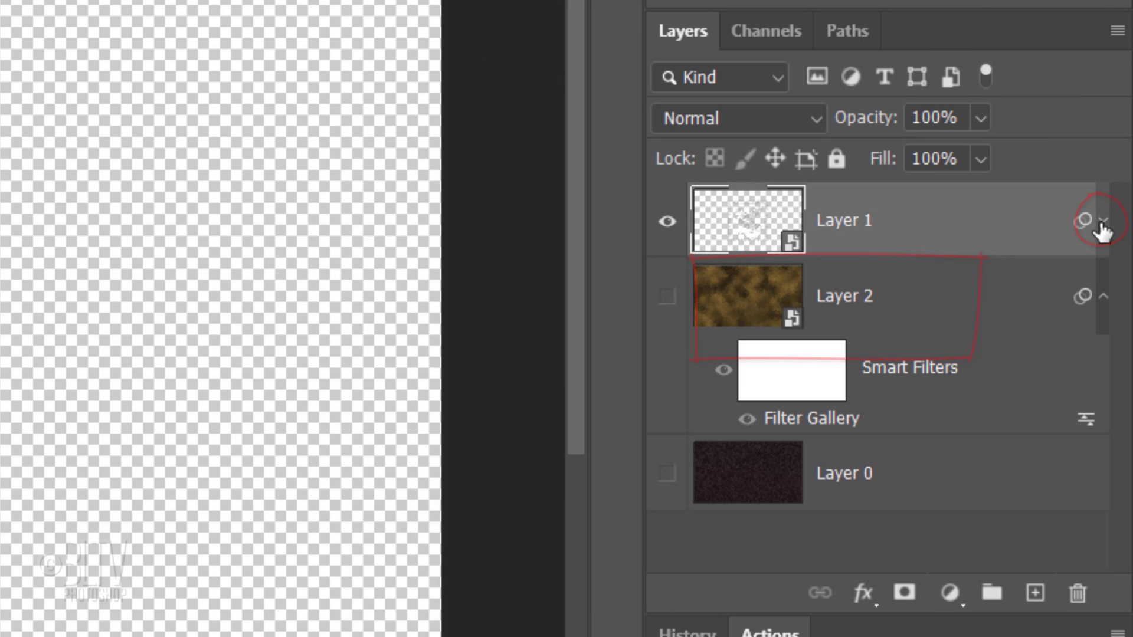
left_click(1103, 301)
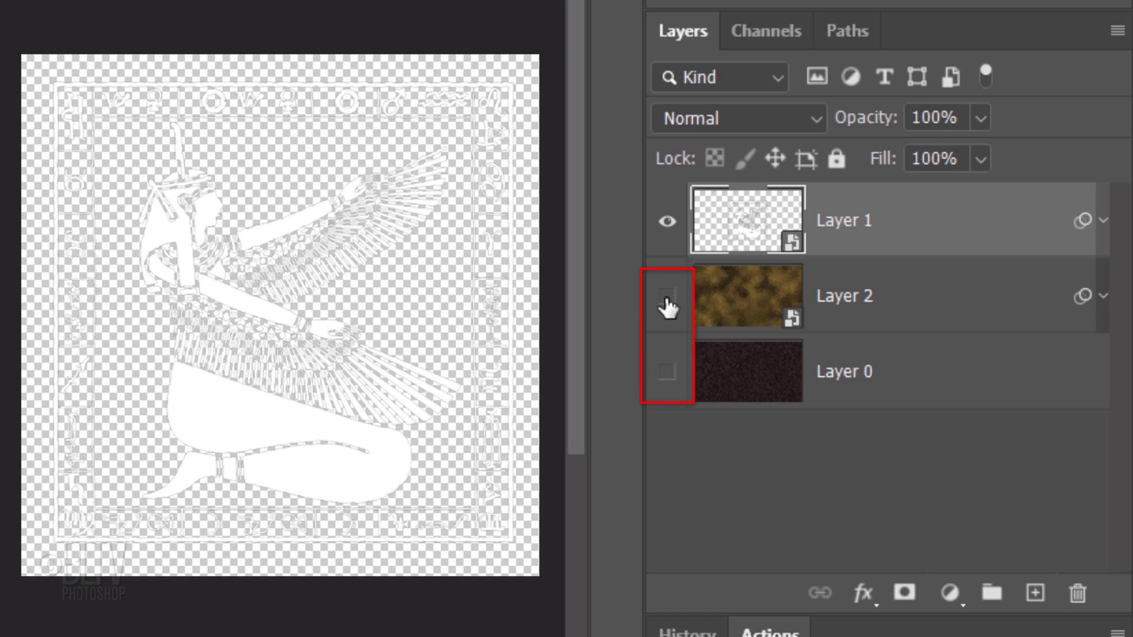
left_click(667, 298)
left_click(668, 372)
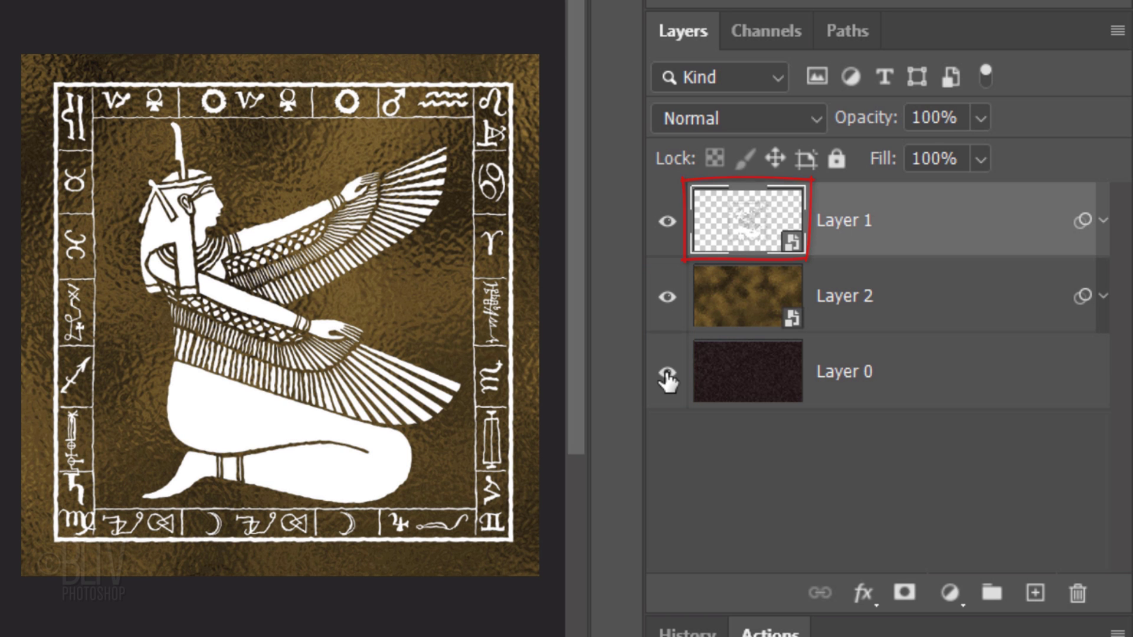
Set Layer 1 to Overlay, load its outline as a selection, and group it with Layer 2
left_click(722, 119)
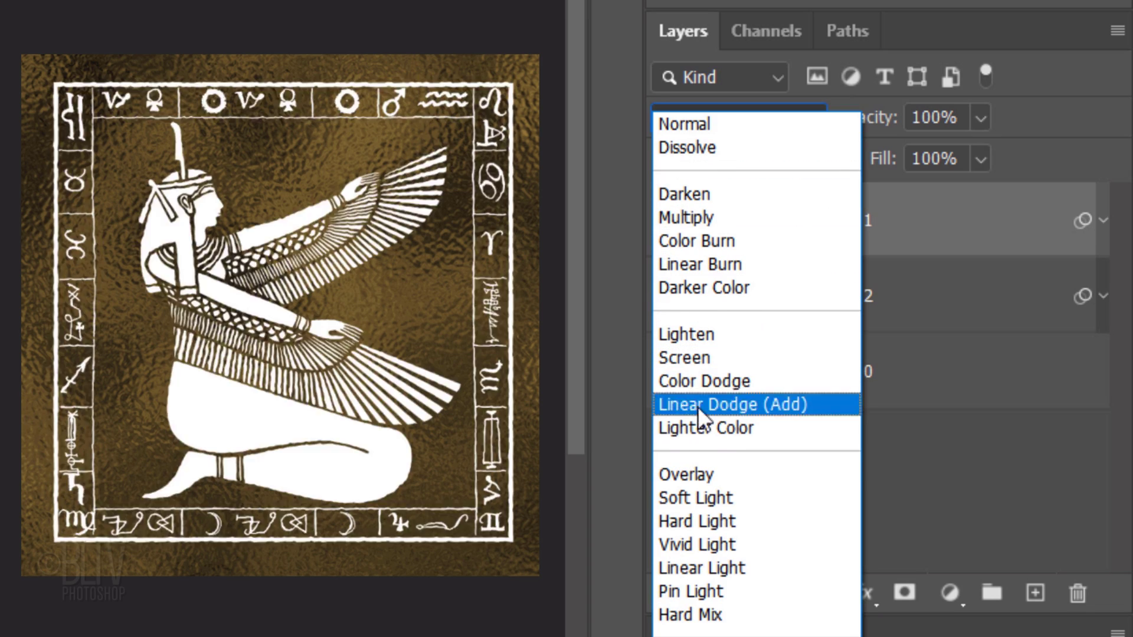
left_click(685, 470)
left_click(739, 225, "ctrl")
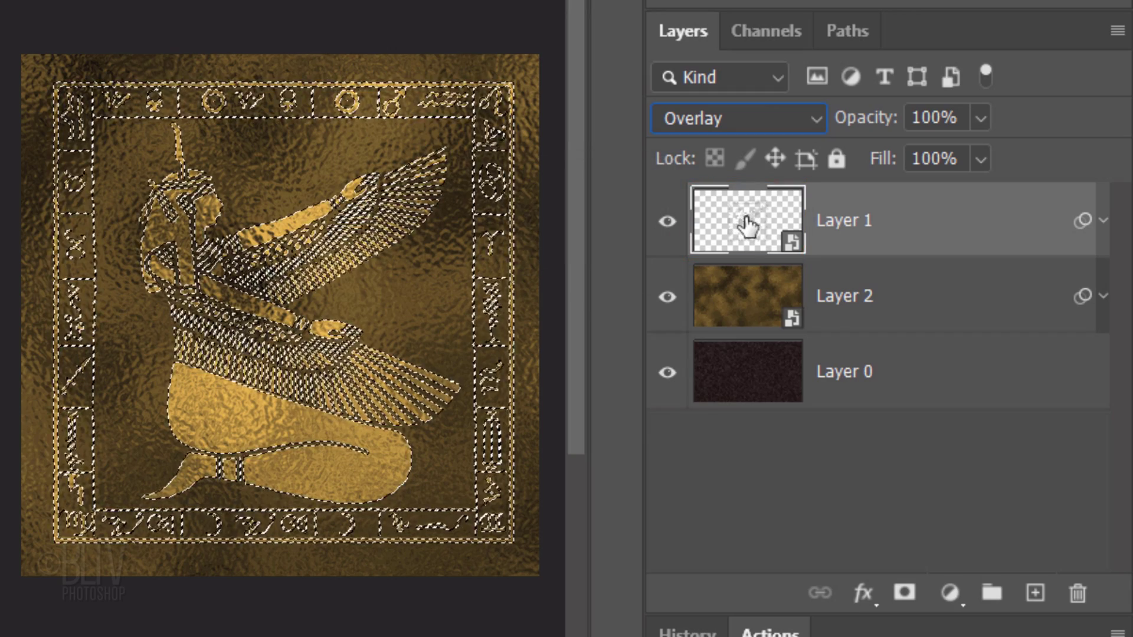
left_click(743, 298, "shift")
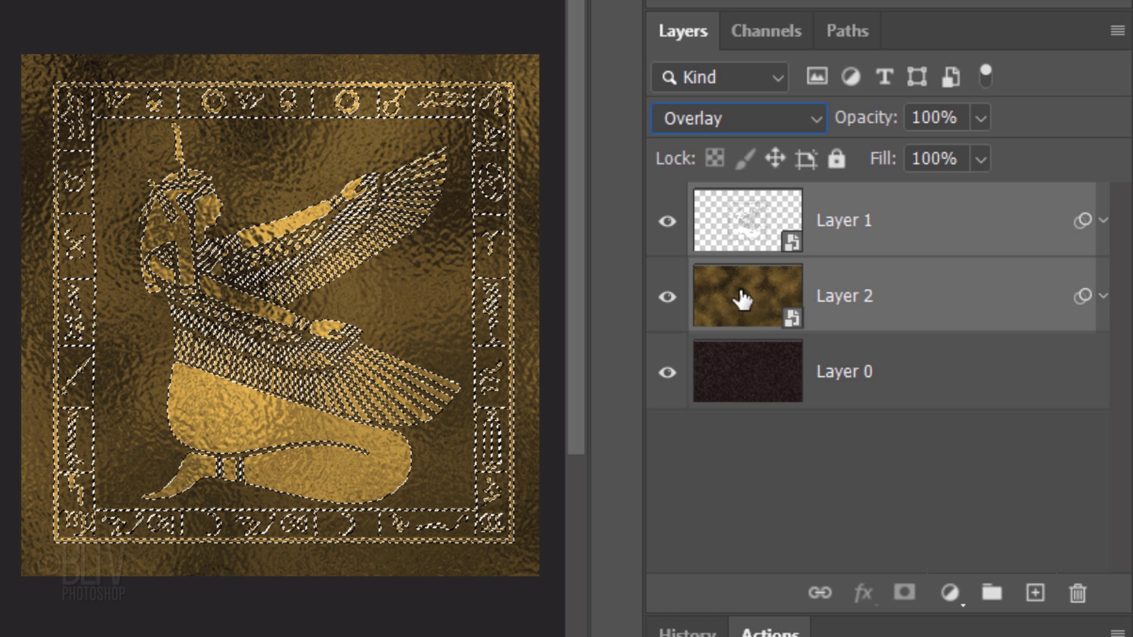
key("ctrl+g")
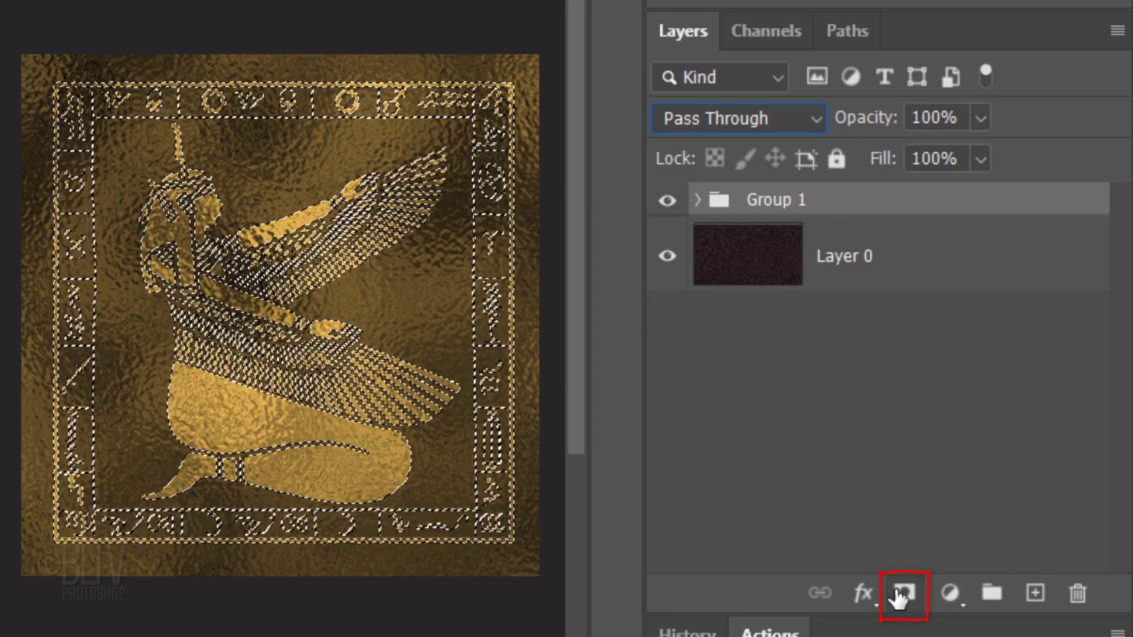
Mask Group 1 to the goddess outline, then convert it with Layer 0 into one smart object
left_click(903, 595)
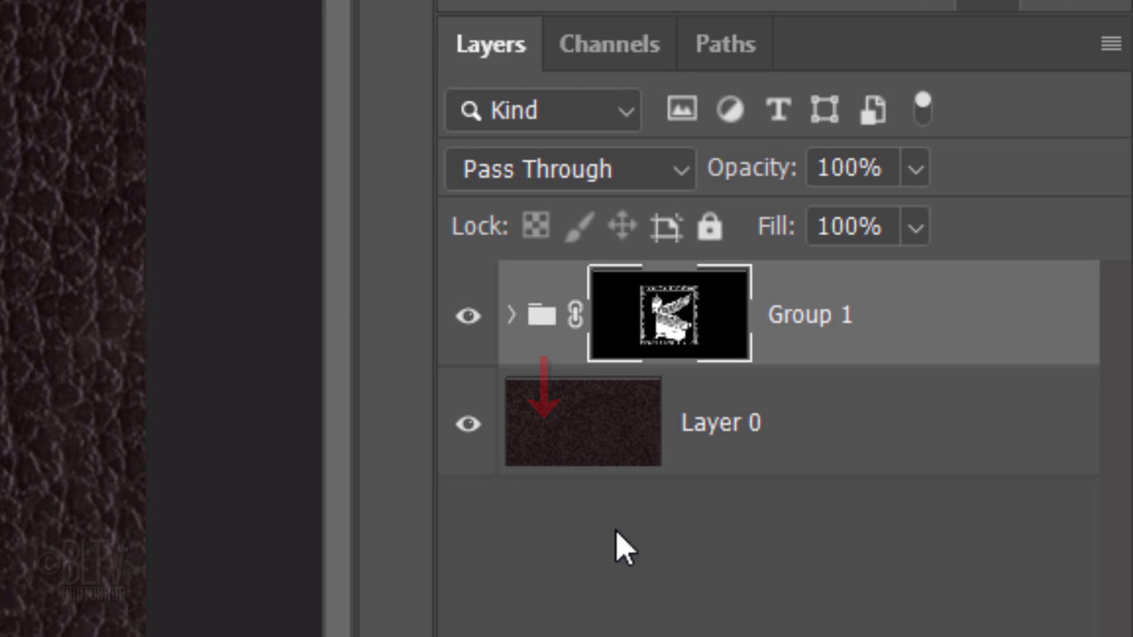
left_click(582, 431, "shift")
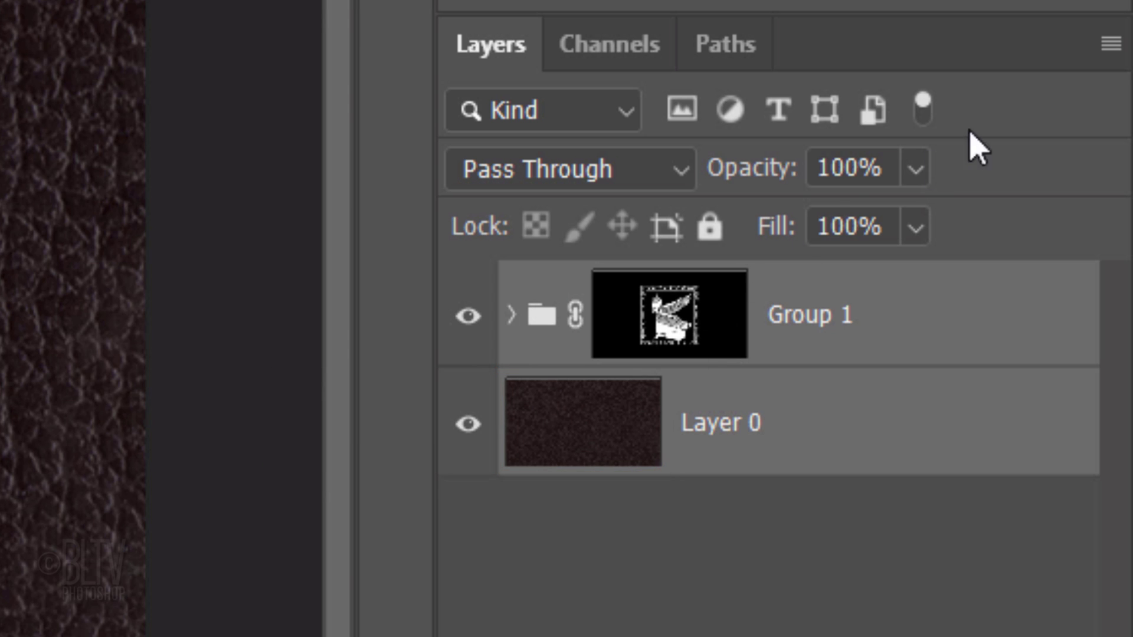
left_click(1111, 45)
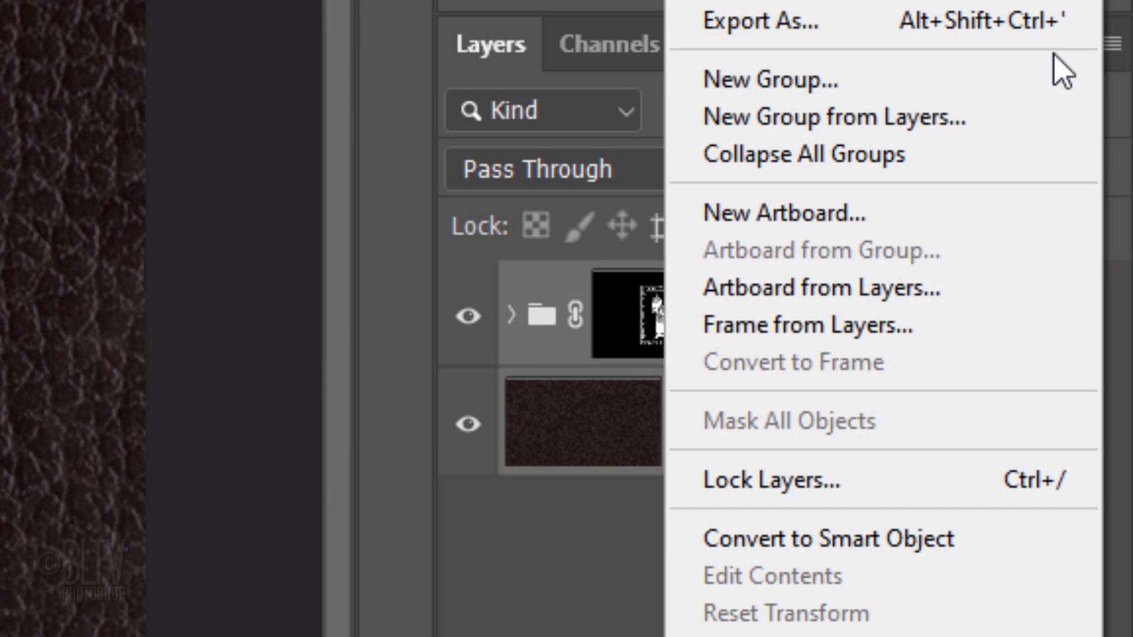
left_click(791, 538)
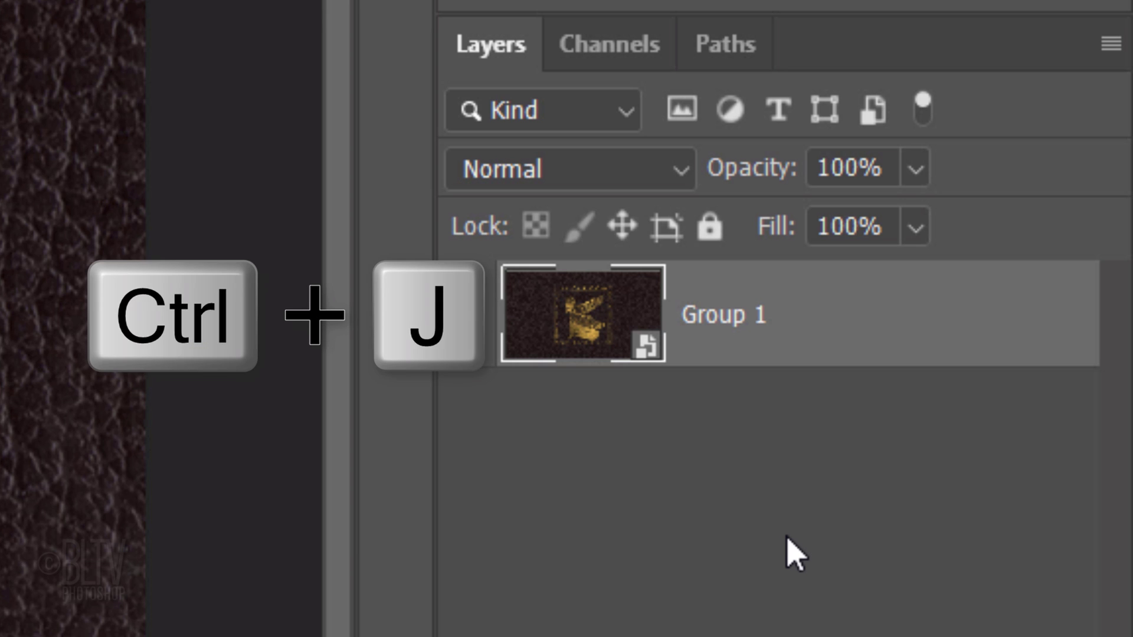
Duplicate the smart object and draw a diagonal band path with the Pen Tool
key("ctrl+j")
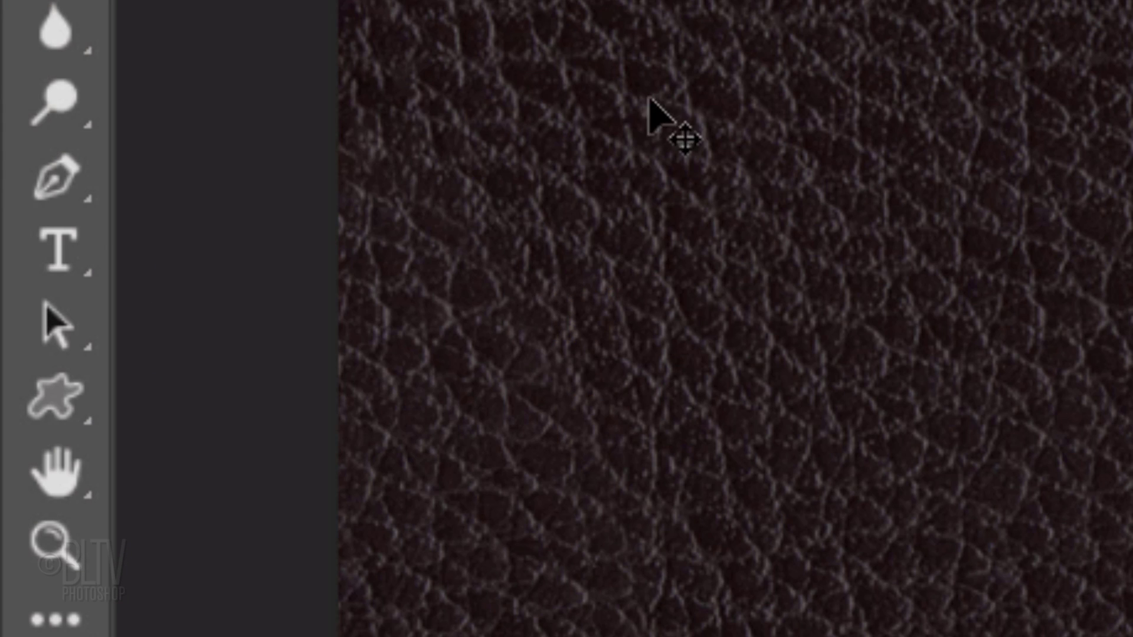
left_click(62, 190)
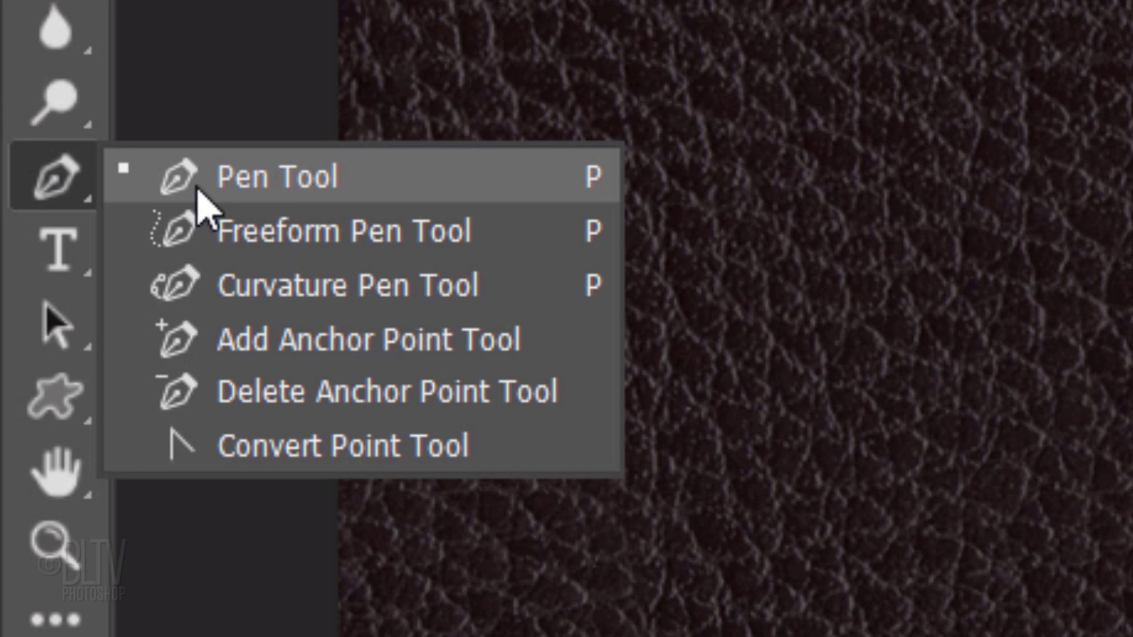
left_click(278, 177)
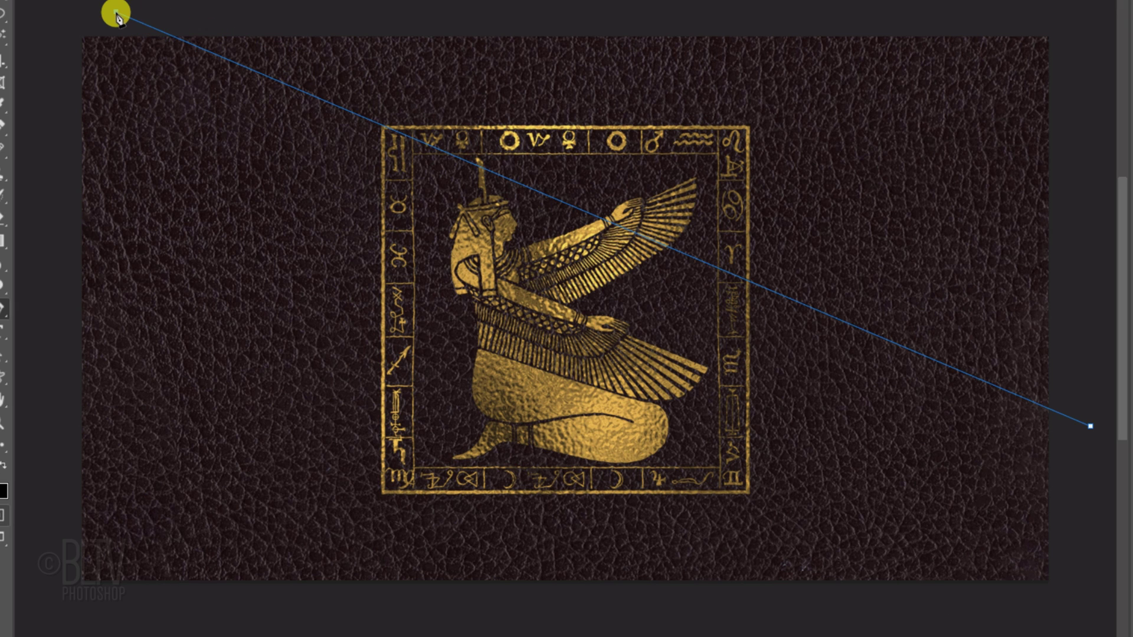
left_click(116, 12)
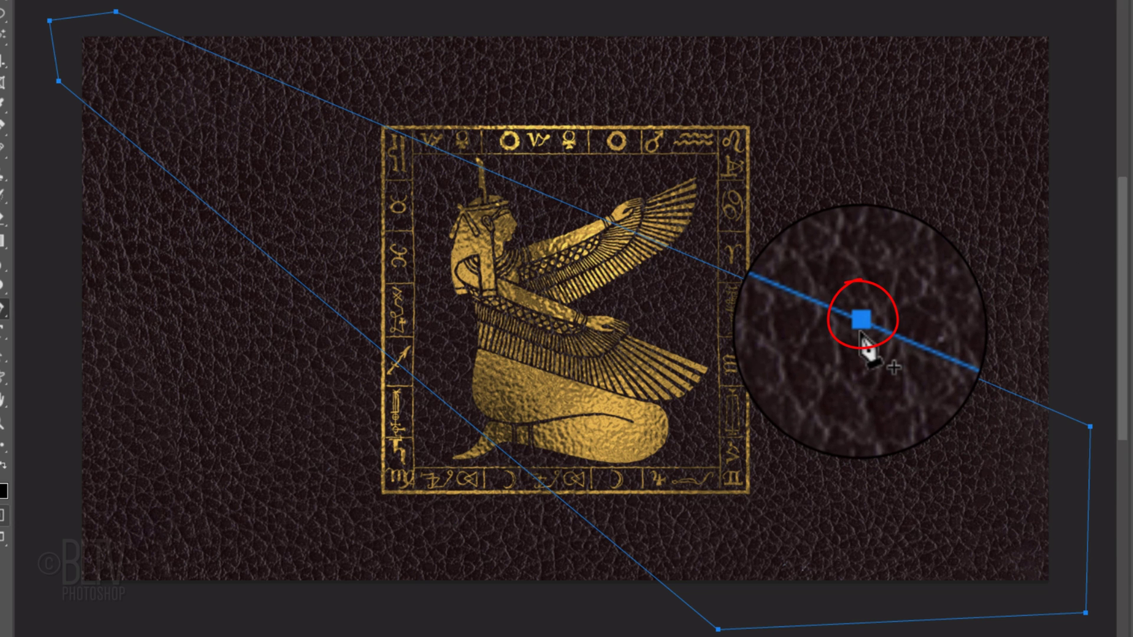
Turn the band path into a selection with a 100-pixel feather radius
right_click(863, 330)
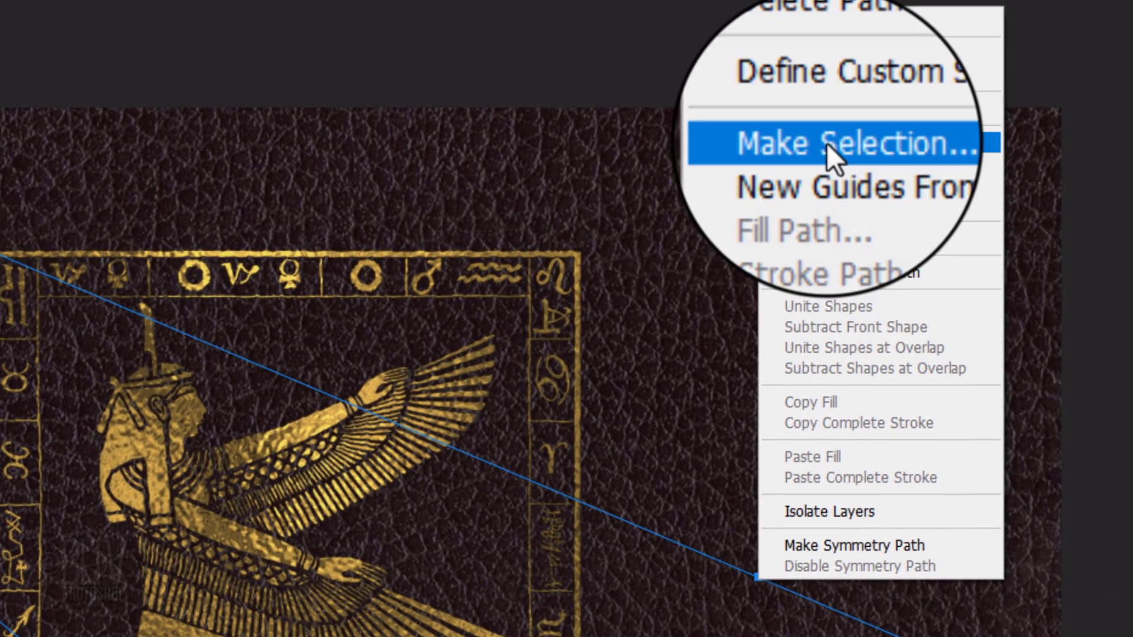
left_click(827, 142)
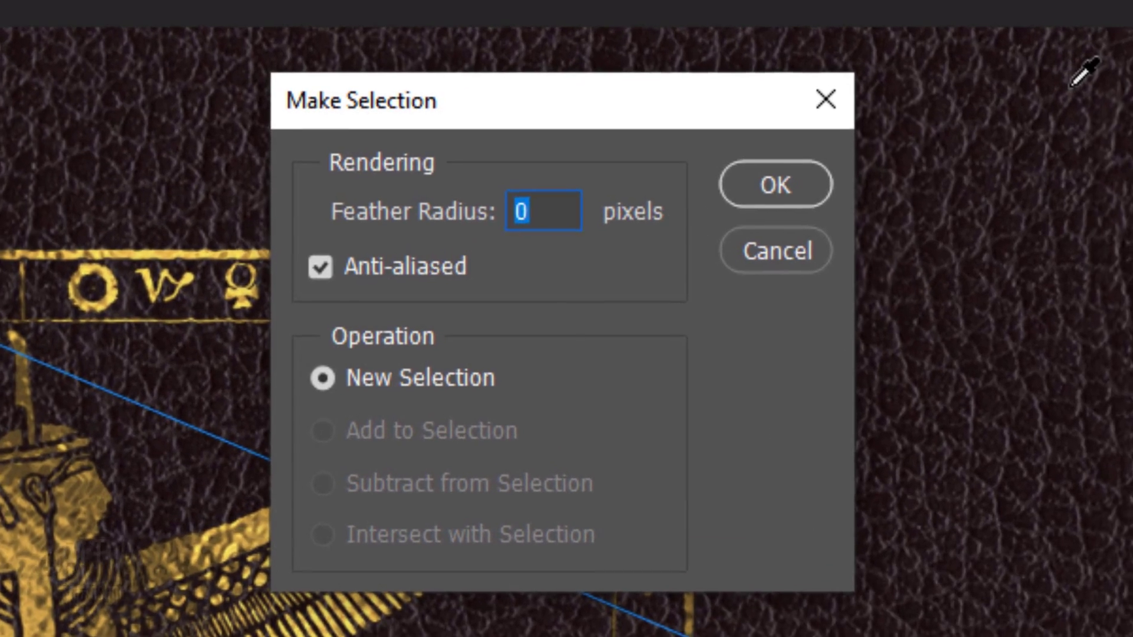
type("100")
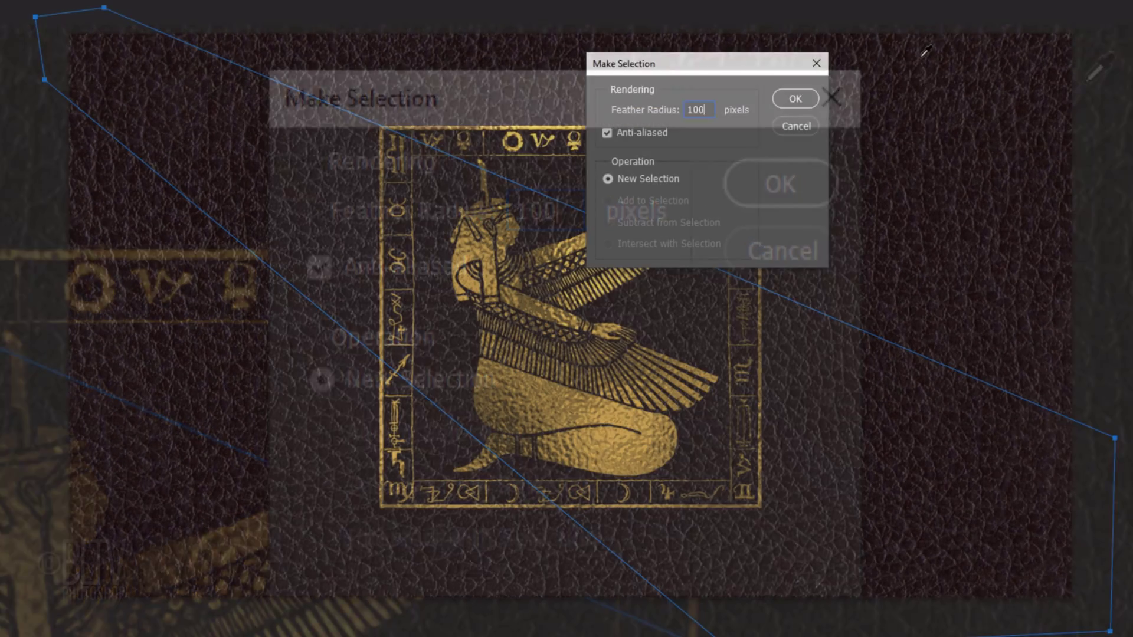
key("Return")
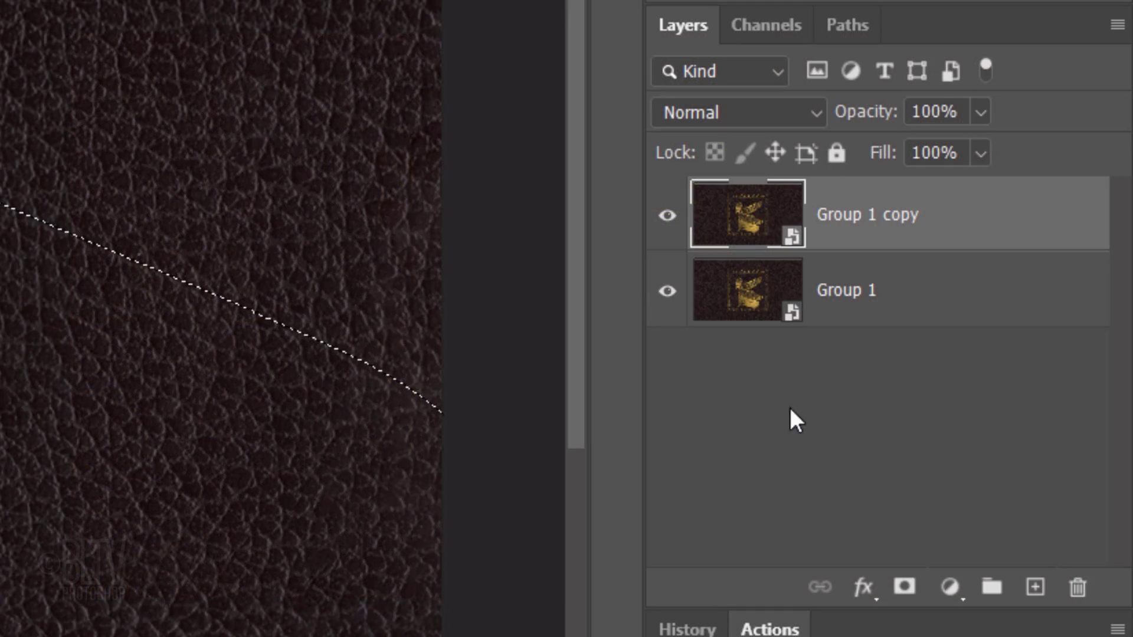
Mask Group 1 copy to the diagonal band and add a Curves adjustment clipped to it
left_click(906, 588)
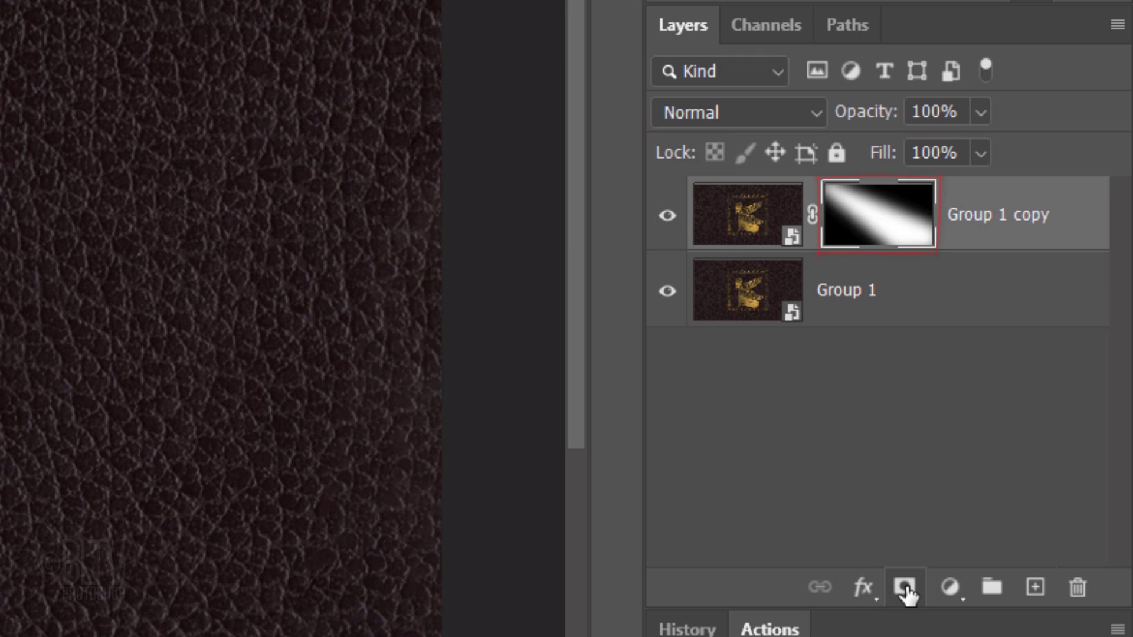
left_click(948, 589)
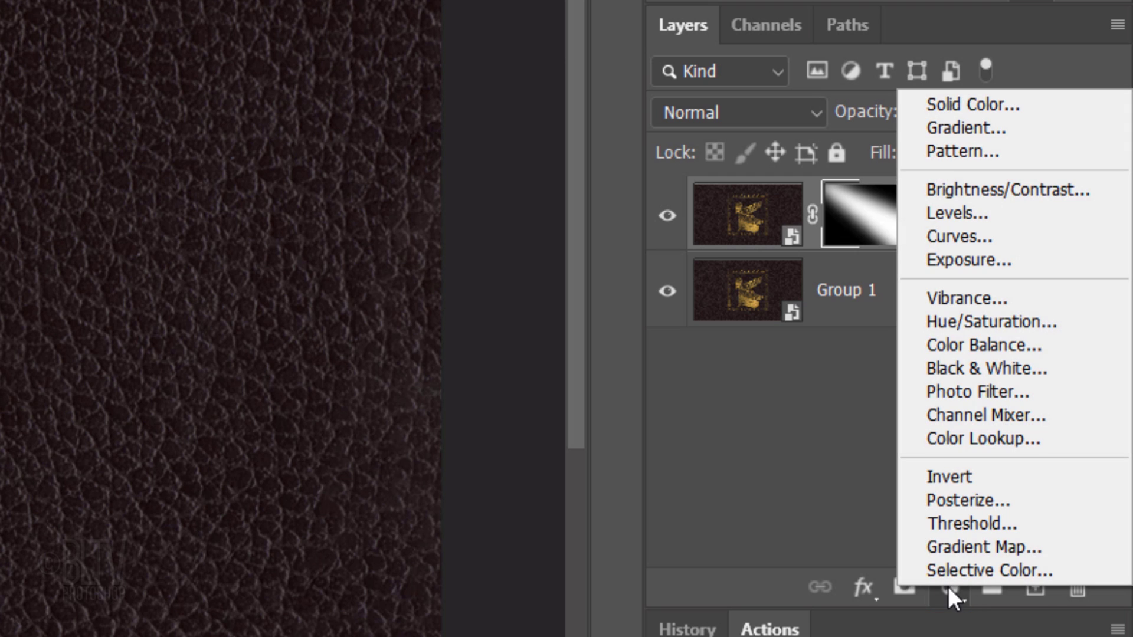
left_click(949, 236)
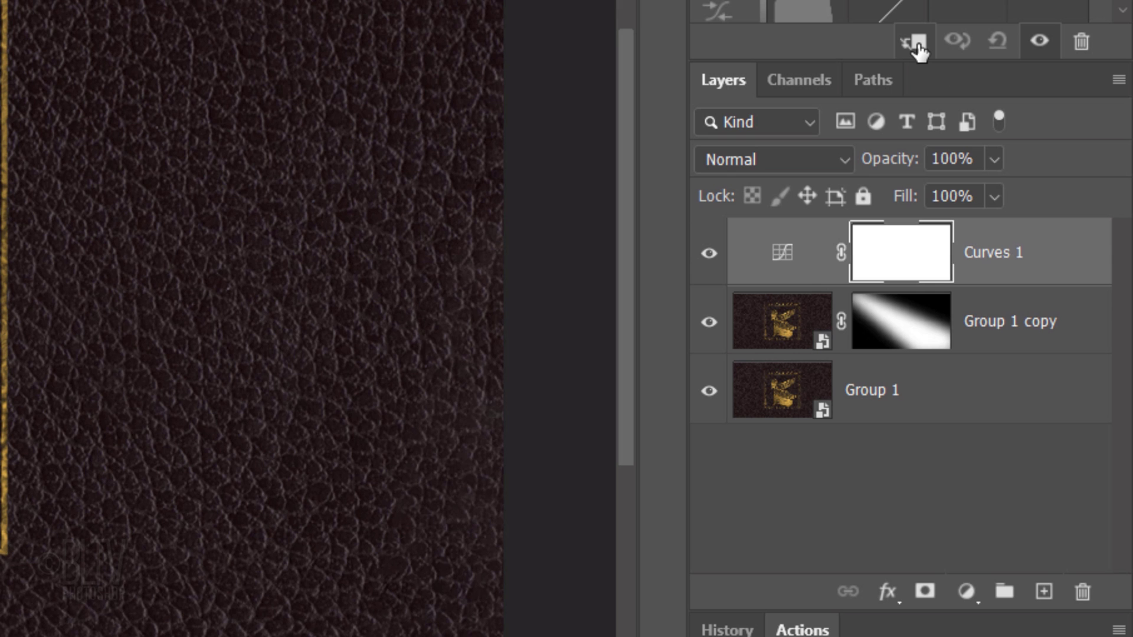
left_click(917, 45)
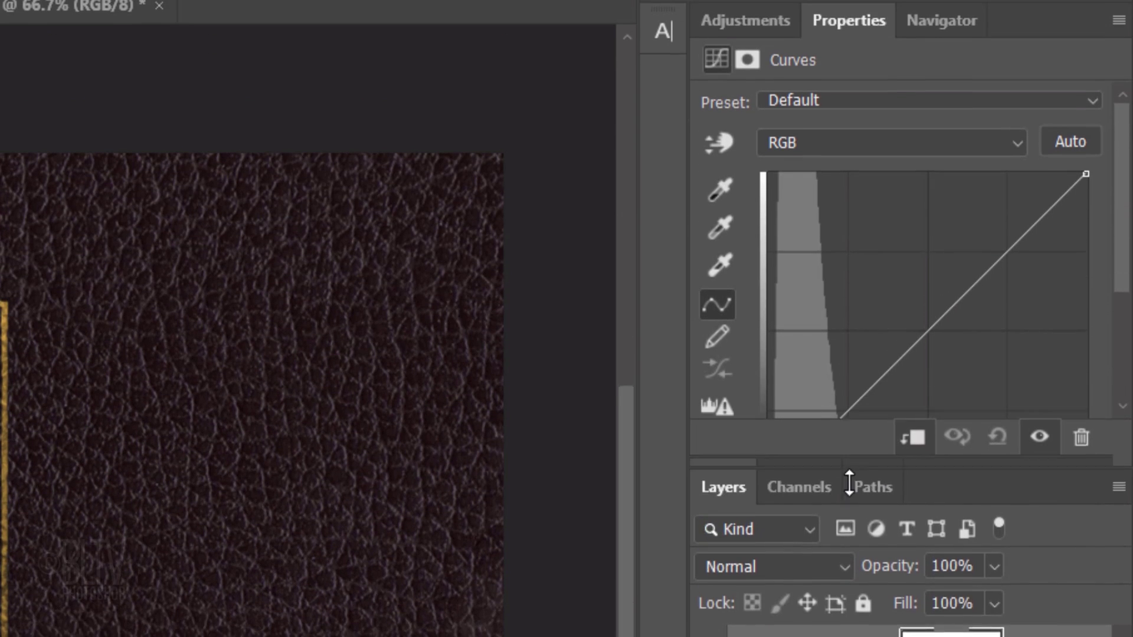
Lift the curve's midpoint to input 104, output 171 to brighten the band
left_click_drag(849, 483, 850, 595)
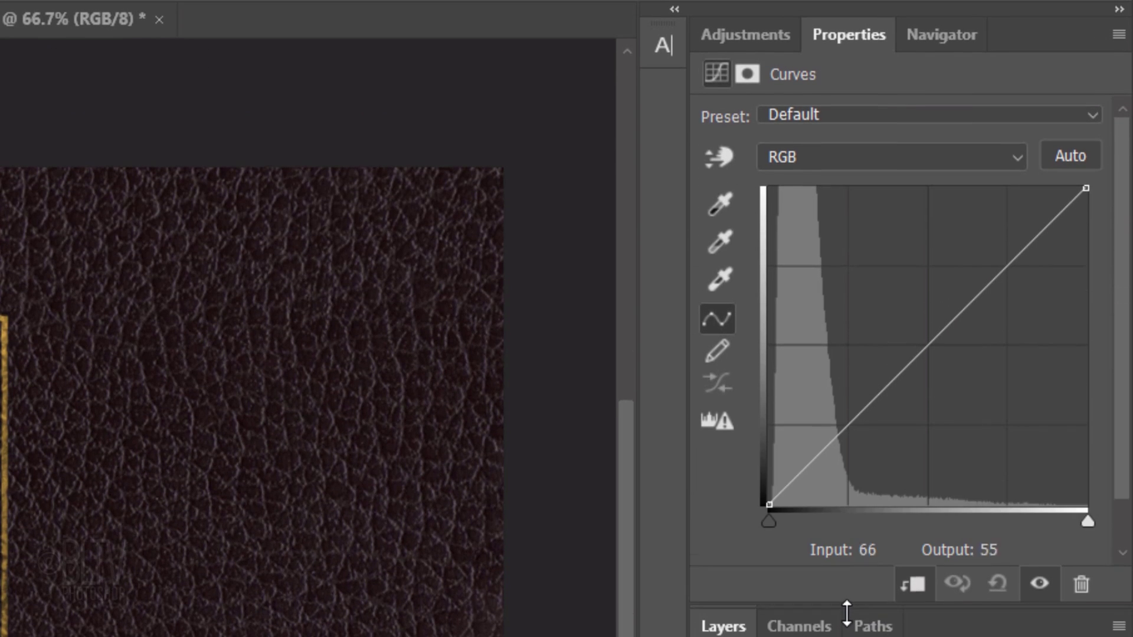
left_click(927, 332)
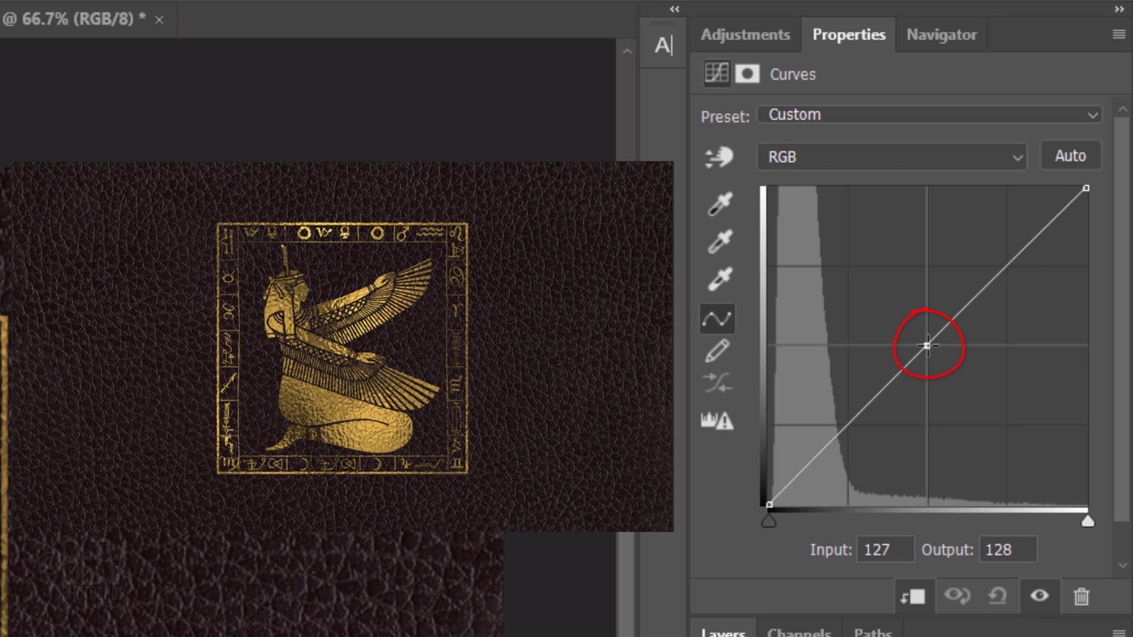
left_click_drag(927, 345, 898, 292)
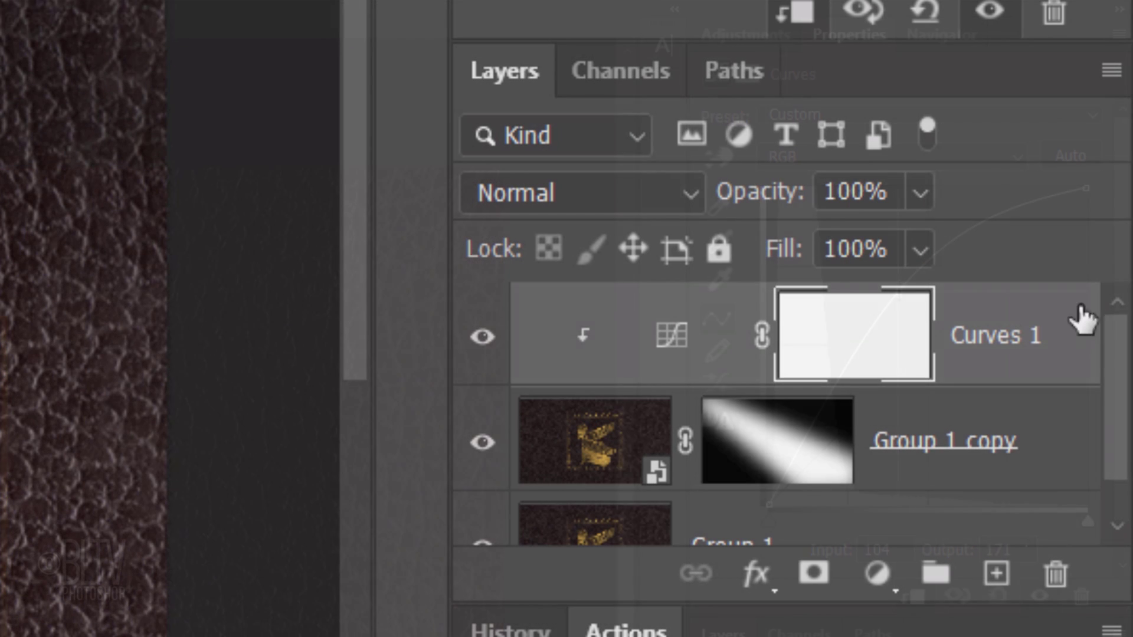
Add a Curves adjustment above Group 1 and lower its midpoint to input 114, output 51
scroll(1083, 316, "down", 2)
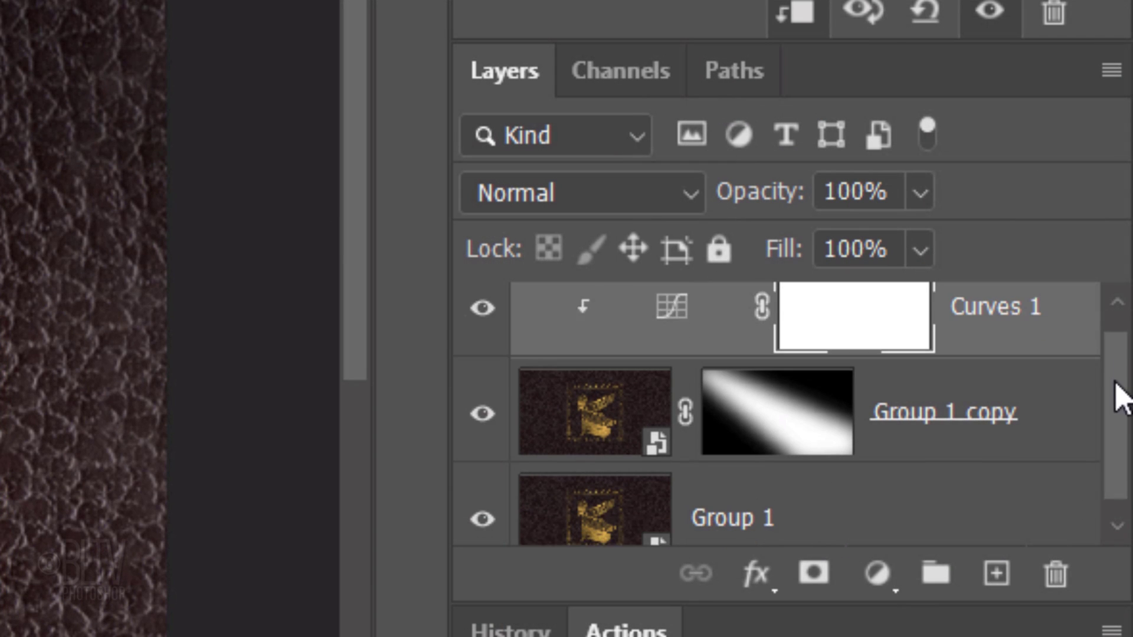
left_click(893, 507)
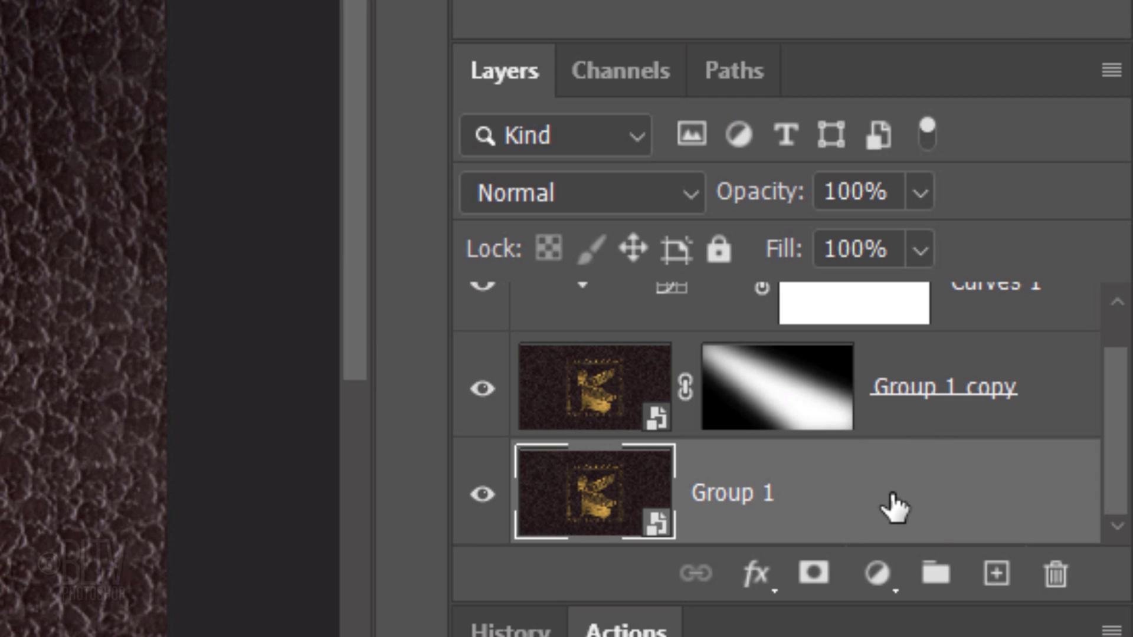
left_click(874, 577)
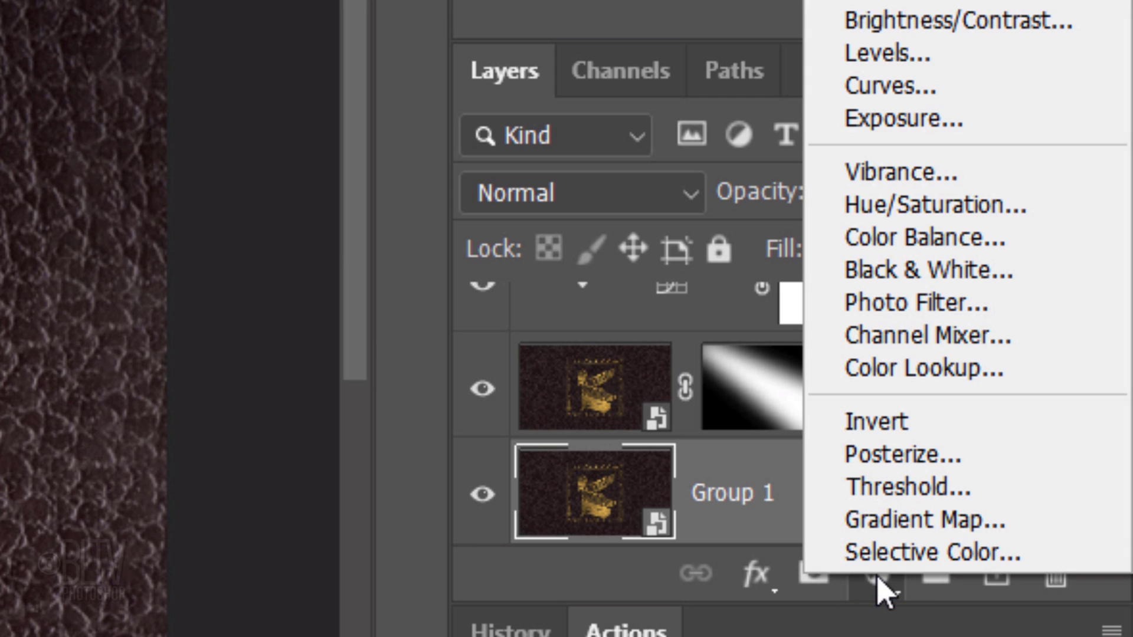
left_click(893, 92)
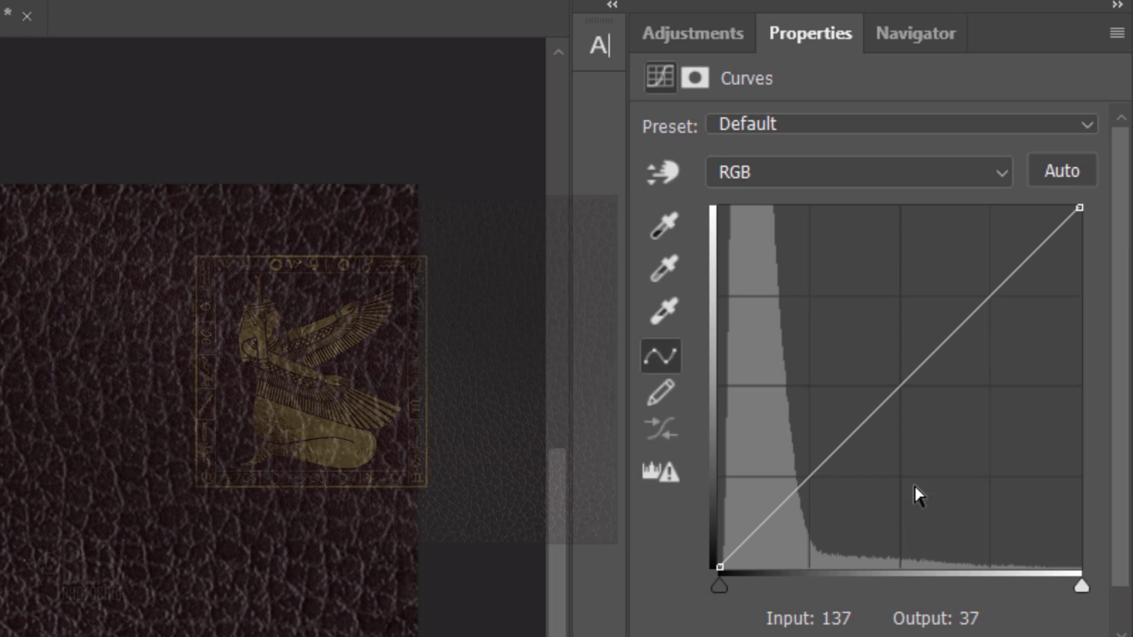
left_click(900, 387)
left_click_drag(900, 386, 881, 494)
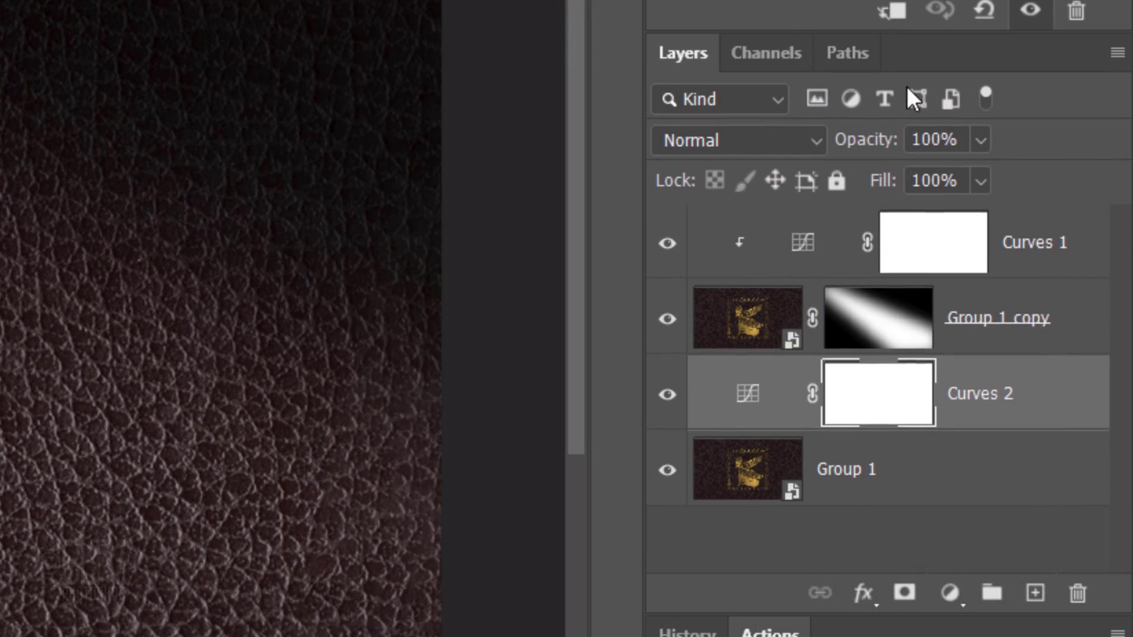
Create a new top layer above Curves 1 holding a merged stamp of all visible layers
left_click(1028, 265)
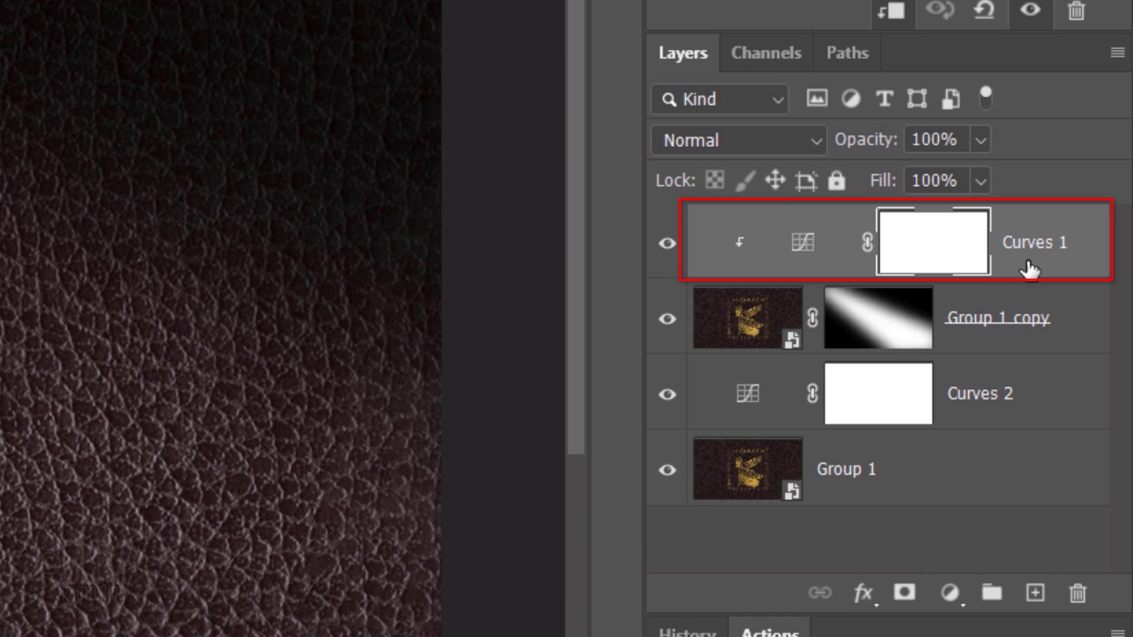
left_click(1033, 594)
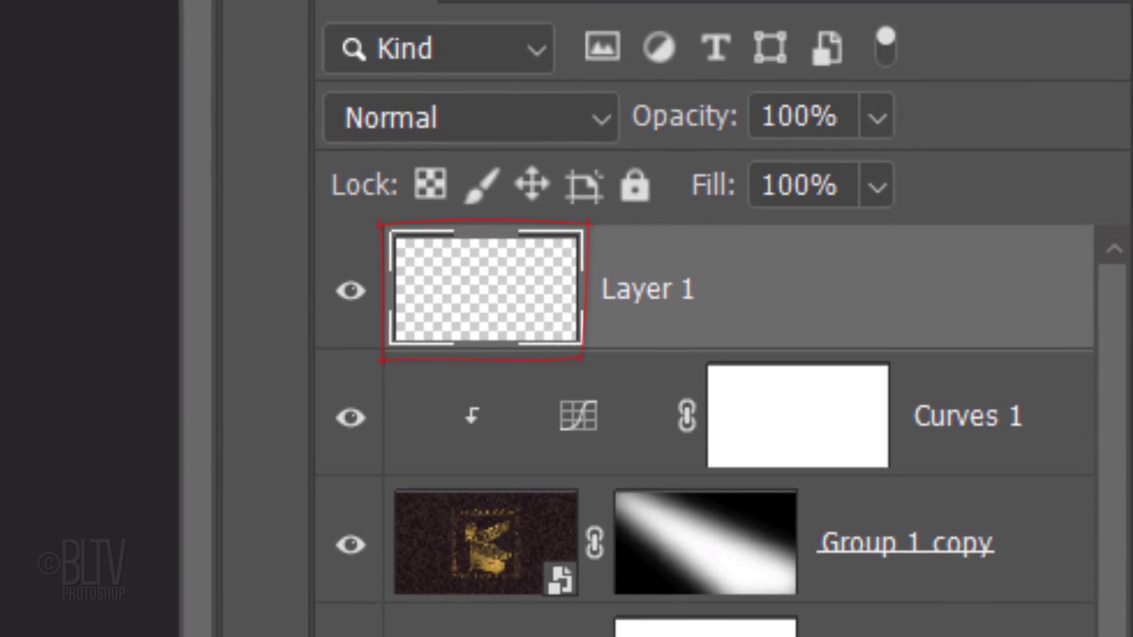
key("ctrl+alt+shift+e")
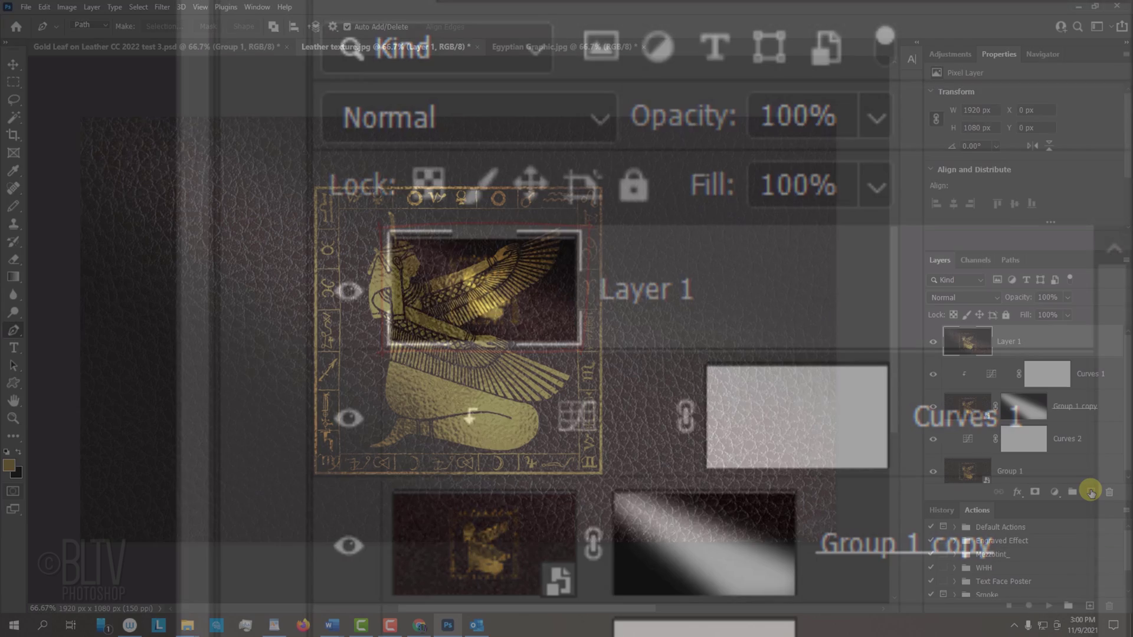
Start a free transform on the merged layer and zoom out to reach its handles
key("ctrl+t")
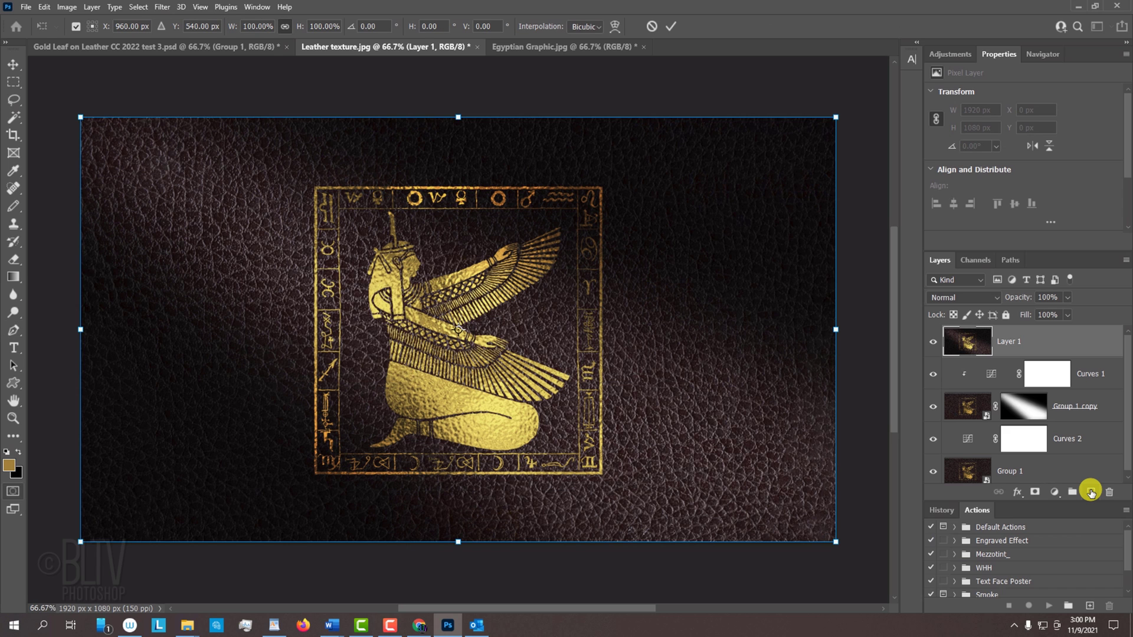
key("ctrl+minus")
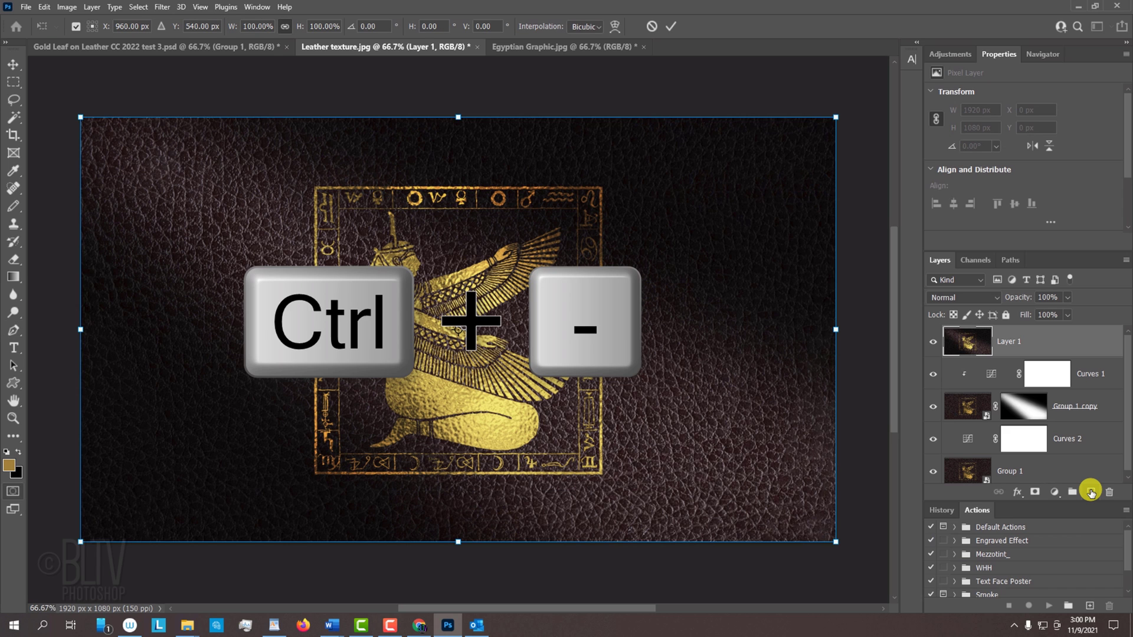
key("ctrl+minus")
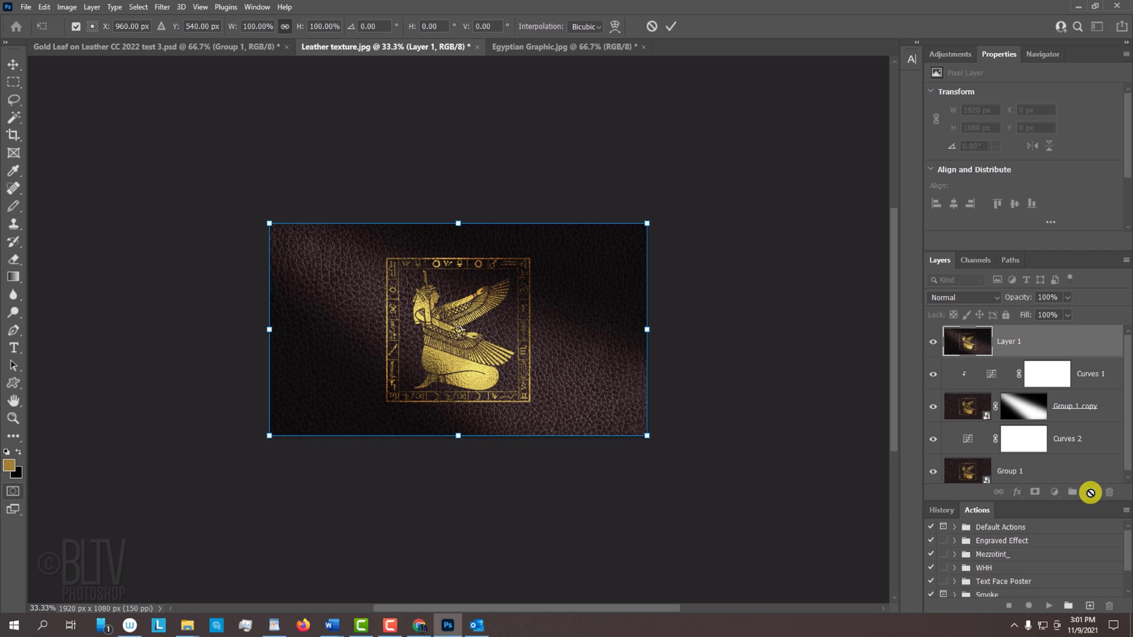